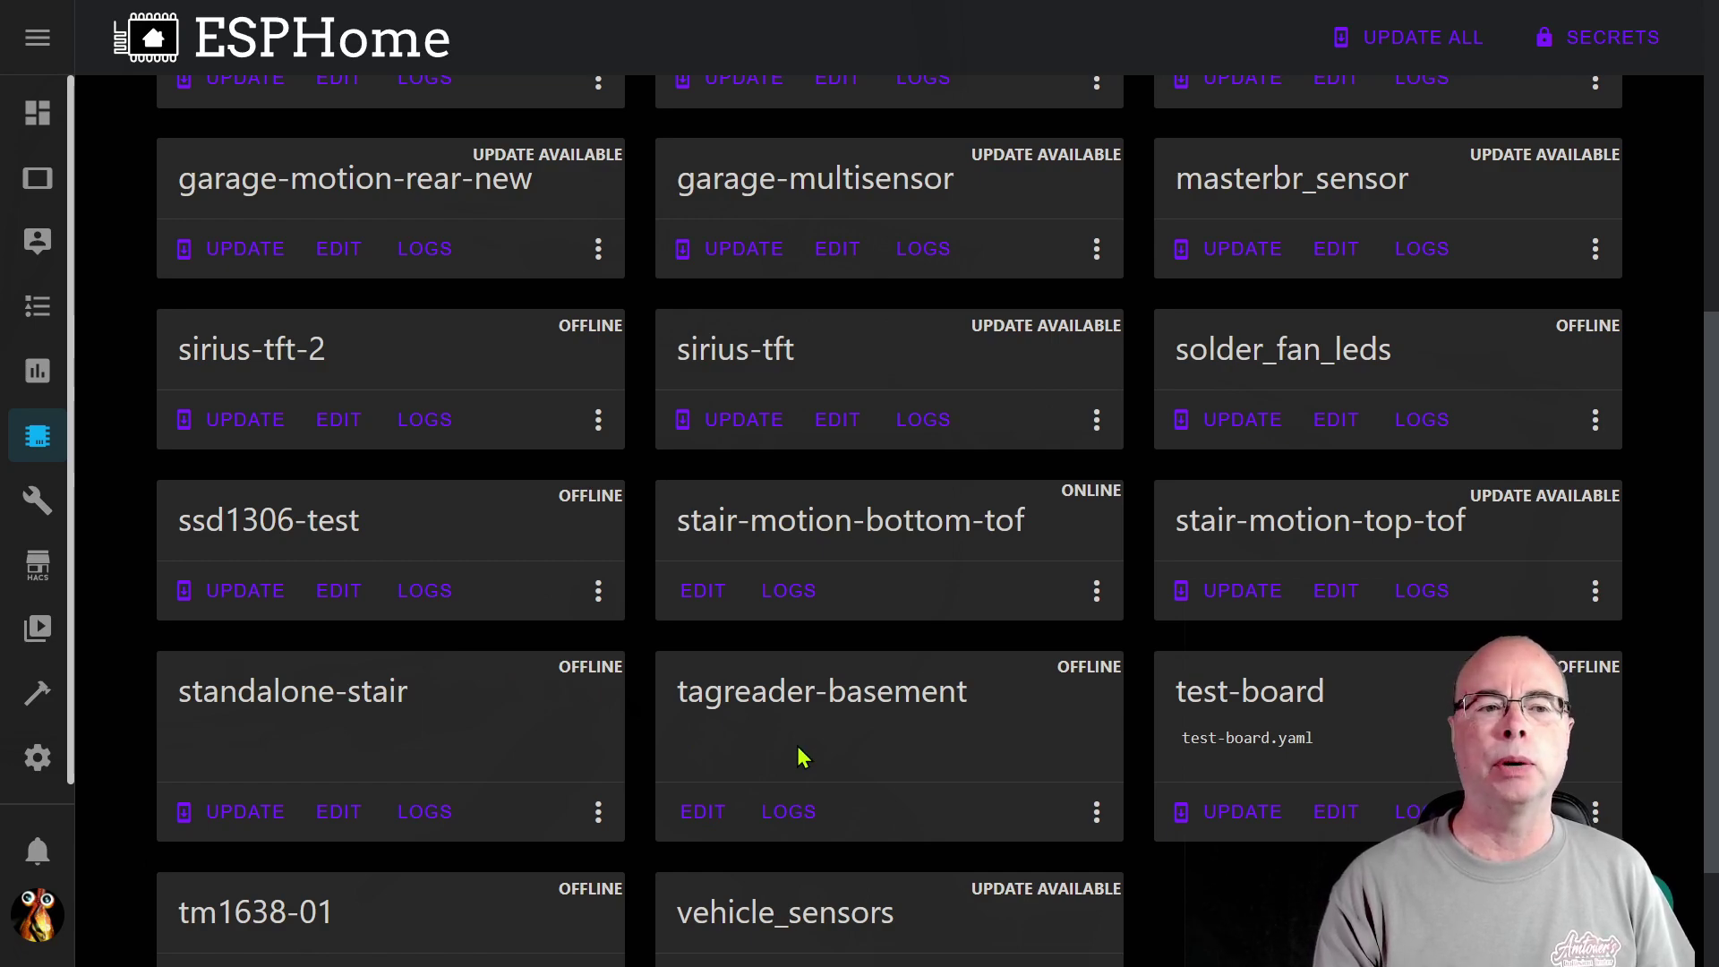
Step: View tagreader.yaml on GitHub as raw text, select all of it, and return to ESPHome
{"action": "key", "text": "ctrl+Tab"}
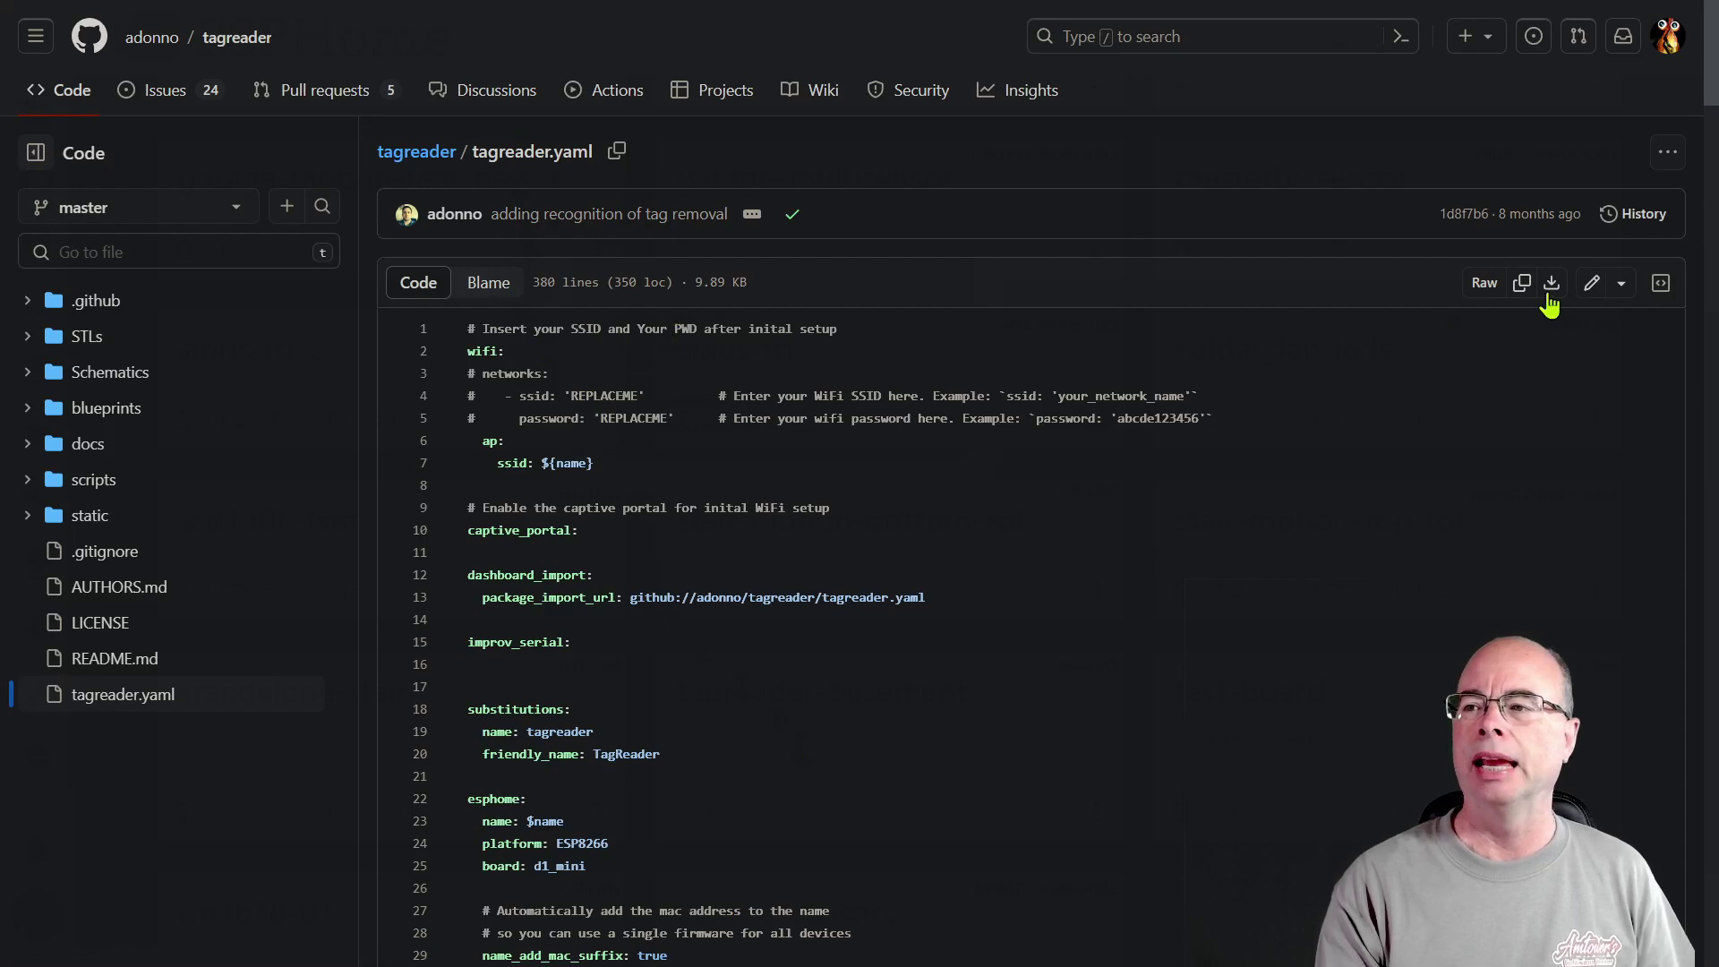
{"action": "left_click", "coordinate": [1484, 282]}
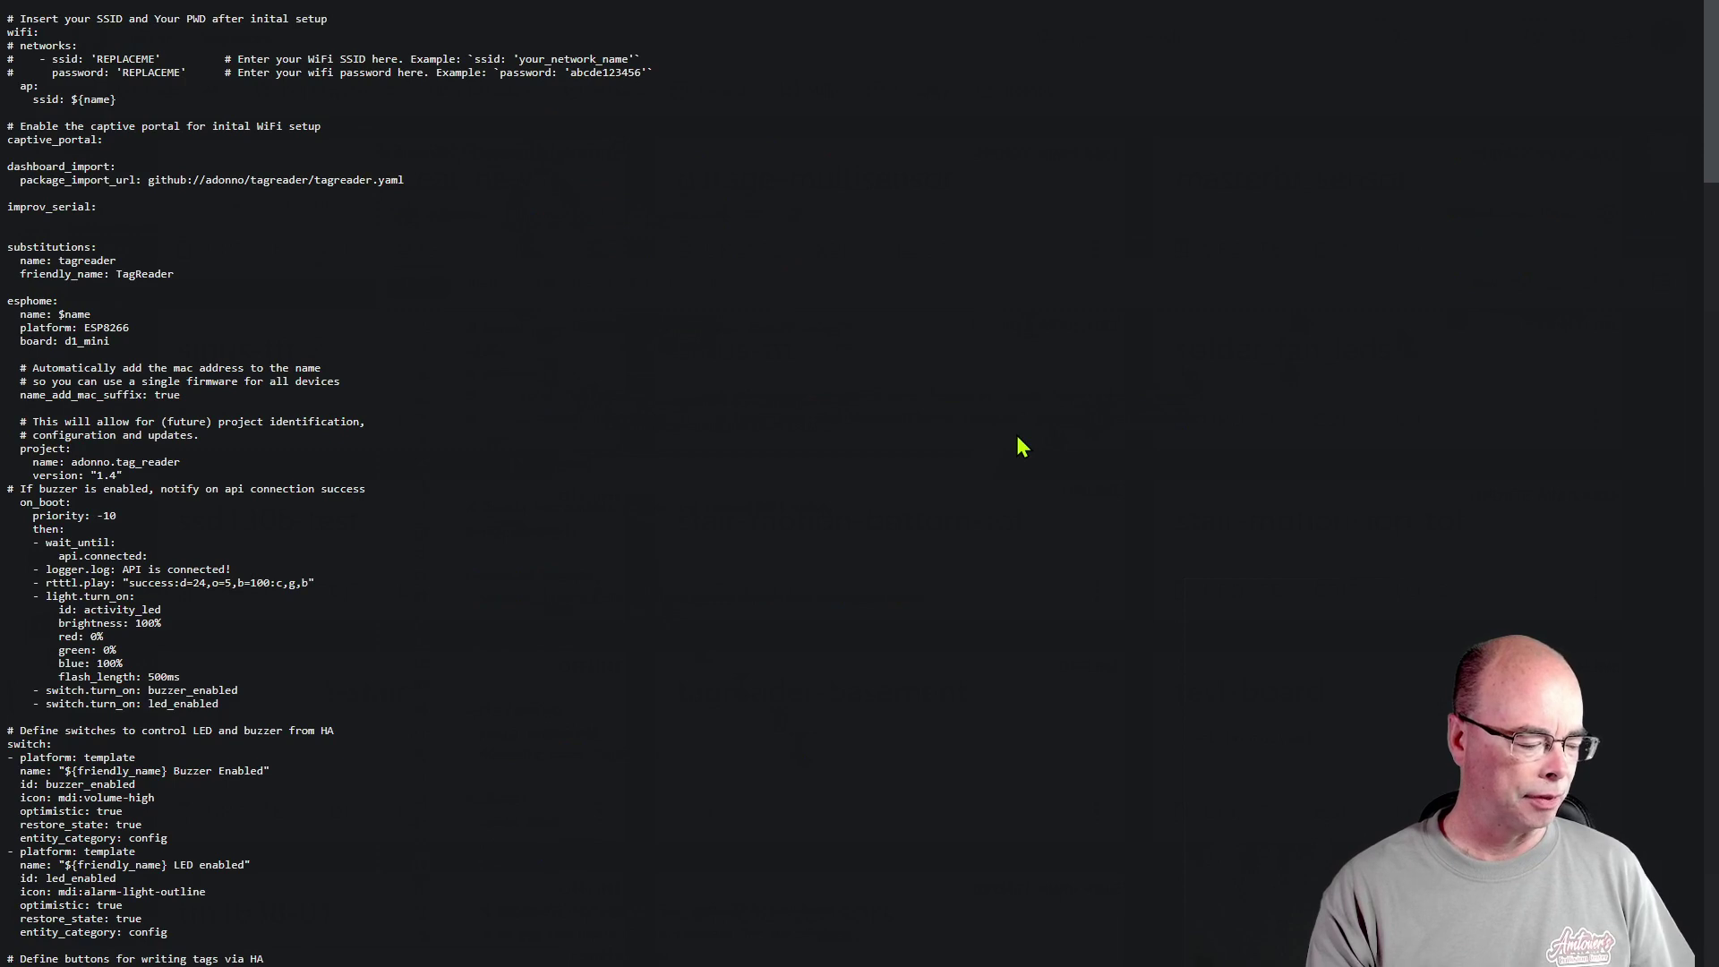
{"action": "key", "text": "ctrl+a"}
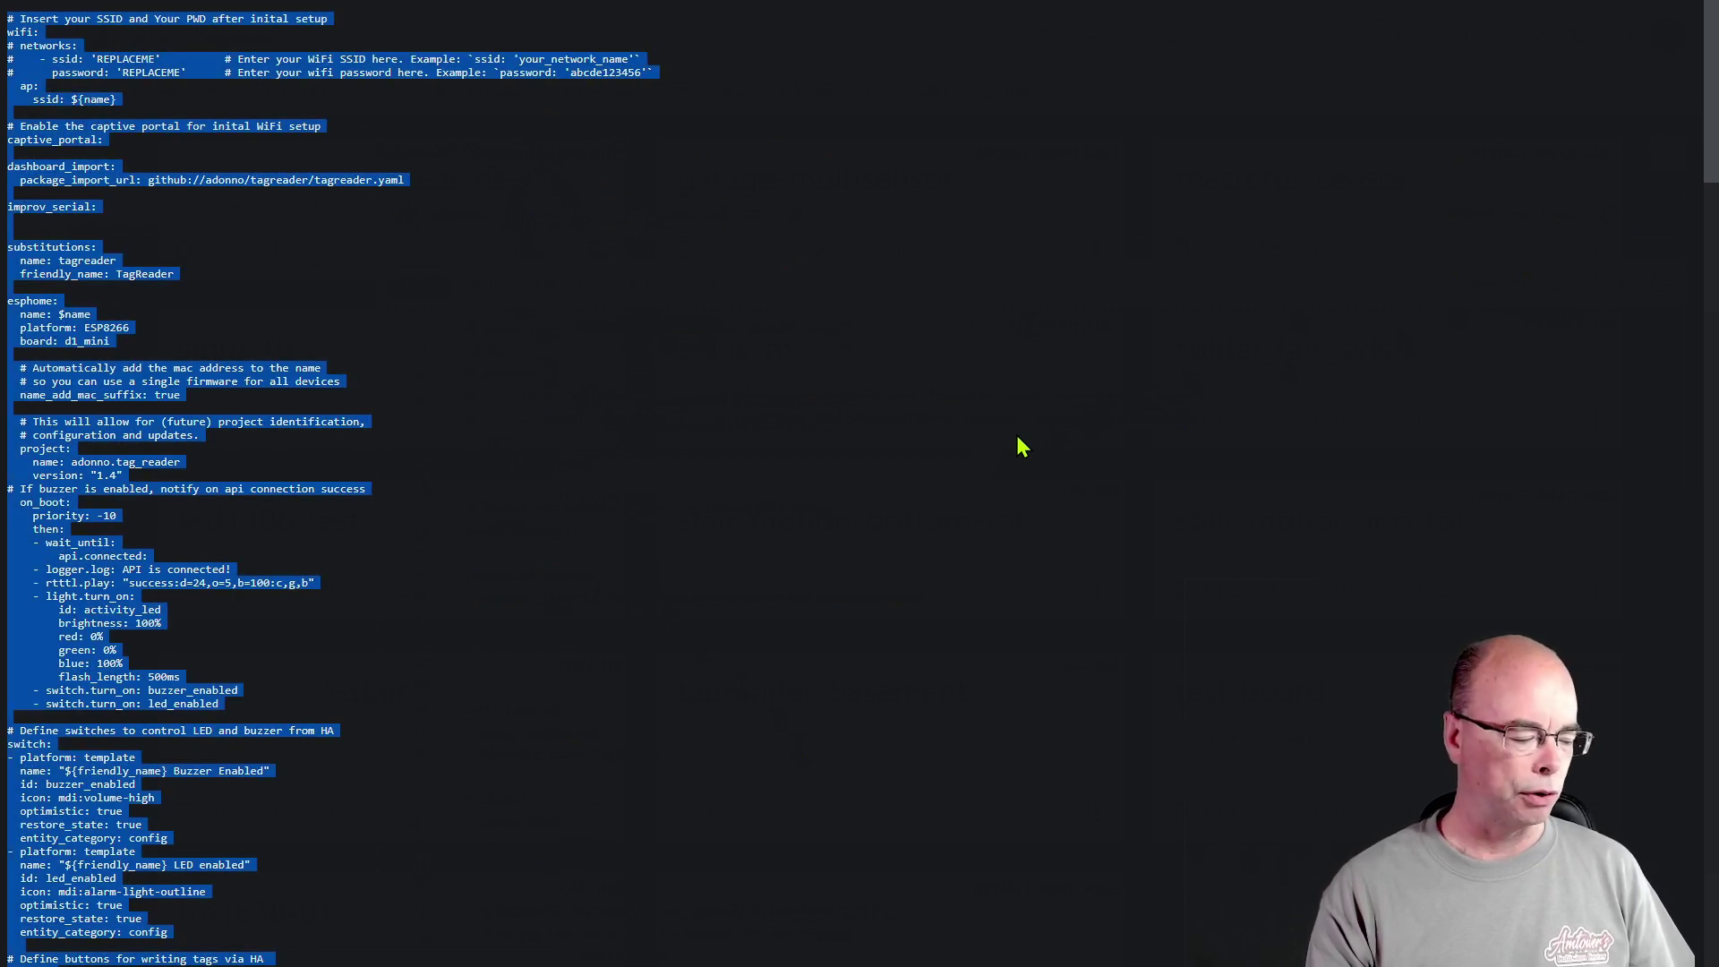
{"action": "key", "text": "alt+Tab"}
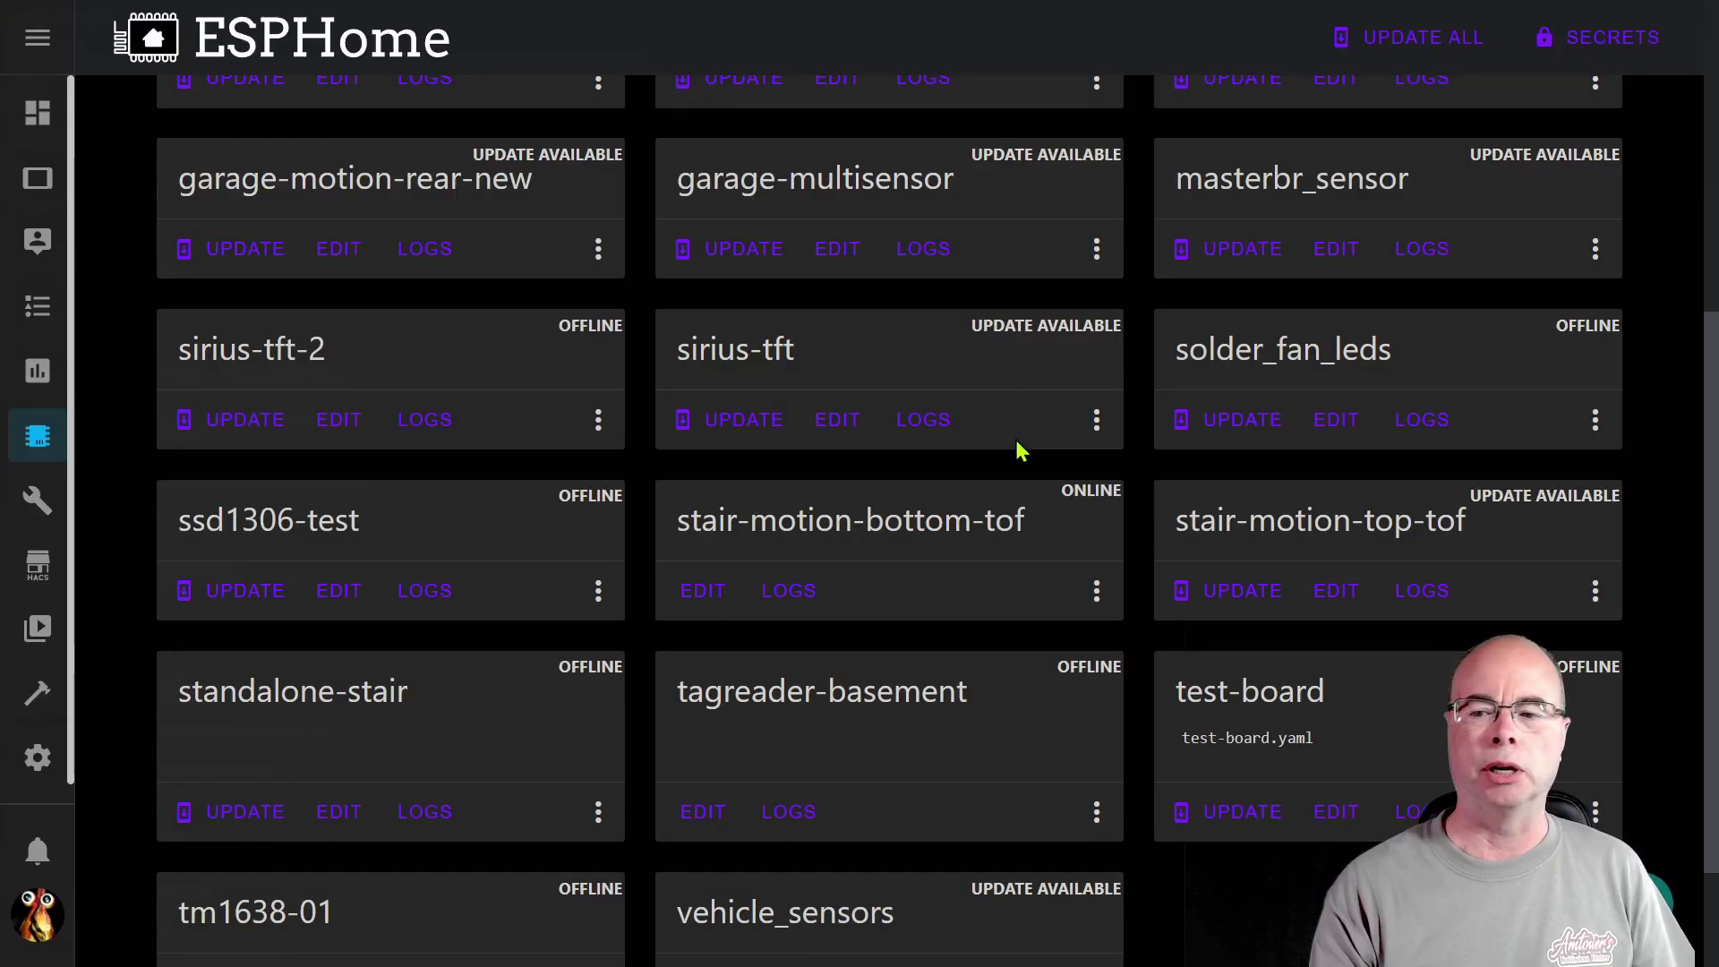
Step: Open the tagreader-basement.yaml configuration in the ESPHome editor and read through it to the end
{"action": "left_click", "coordinate": [702, 815]}
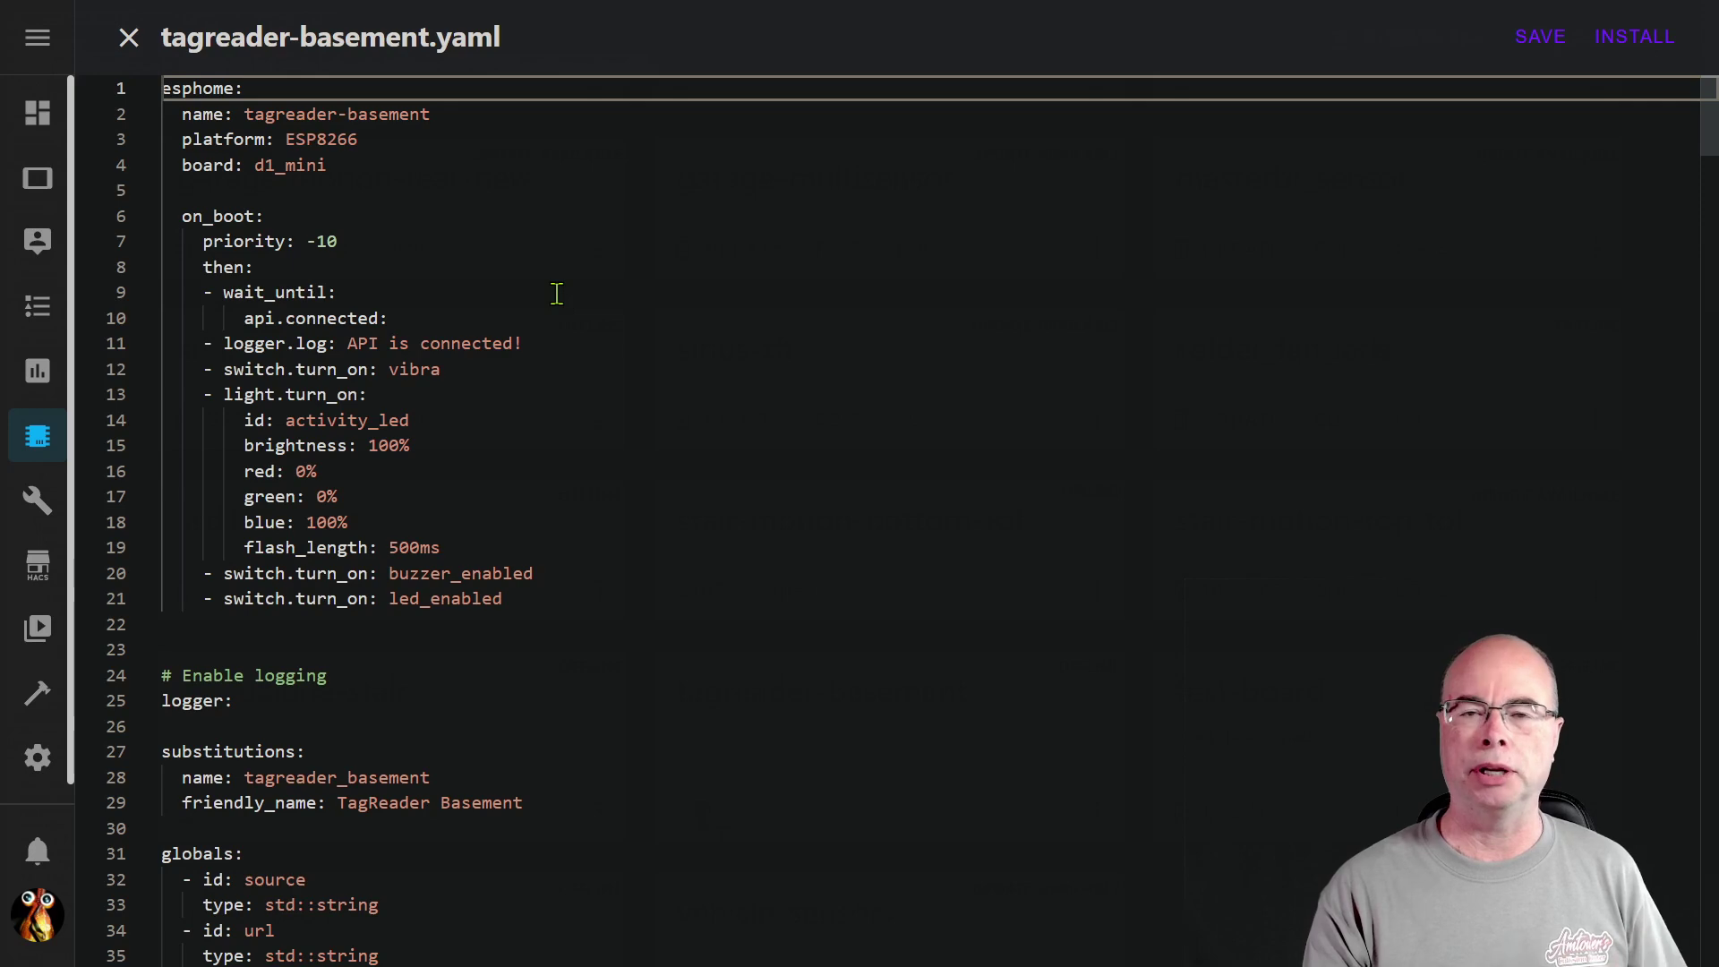
{"action": "scroll", "coordinate": [556, 294], "scroll_direction": "down", "scroll_amount": 3}
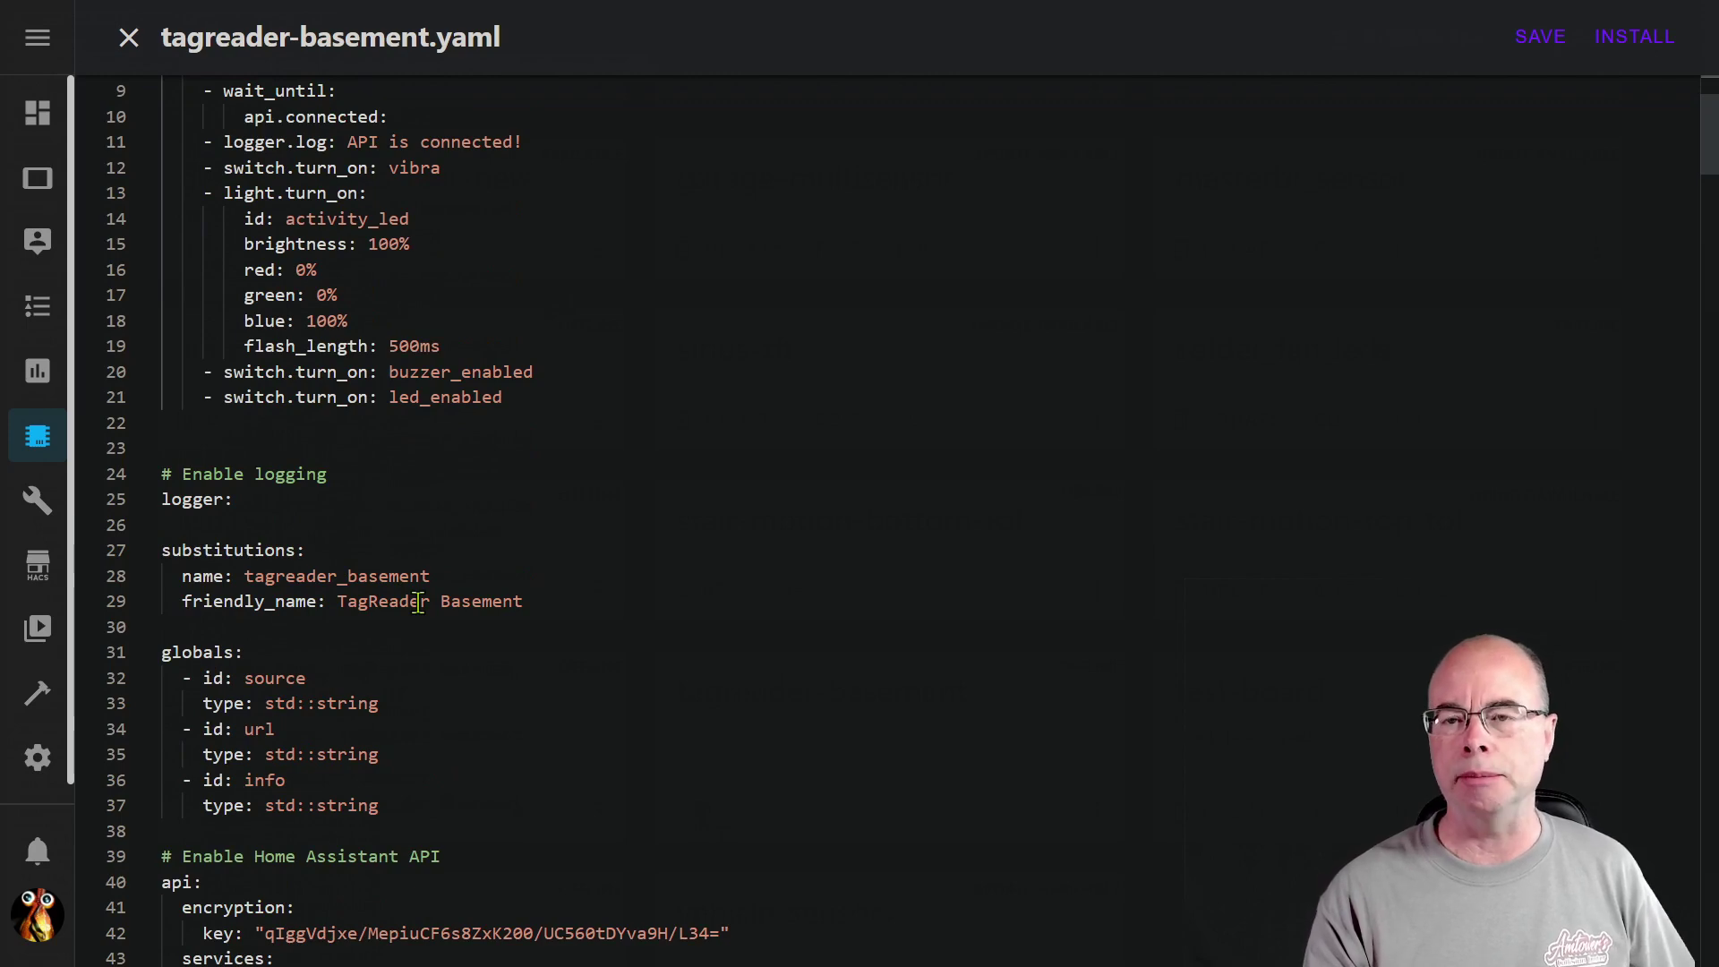
{"action": "scroll", "coordinate": [646, 652], "scroll_direction": "down", "scroll_amount": 10}
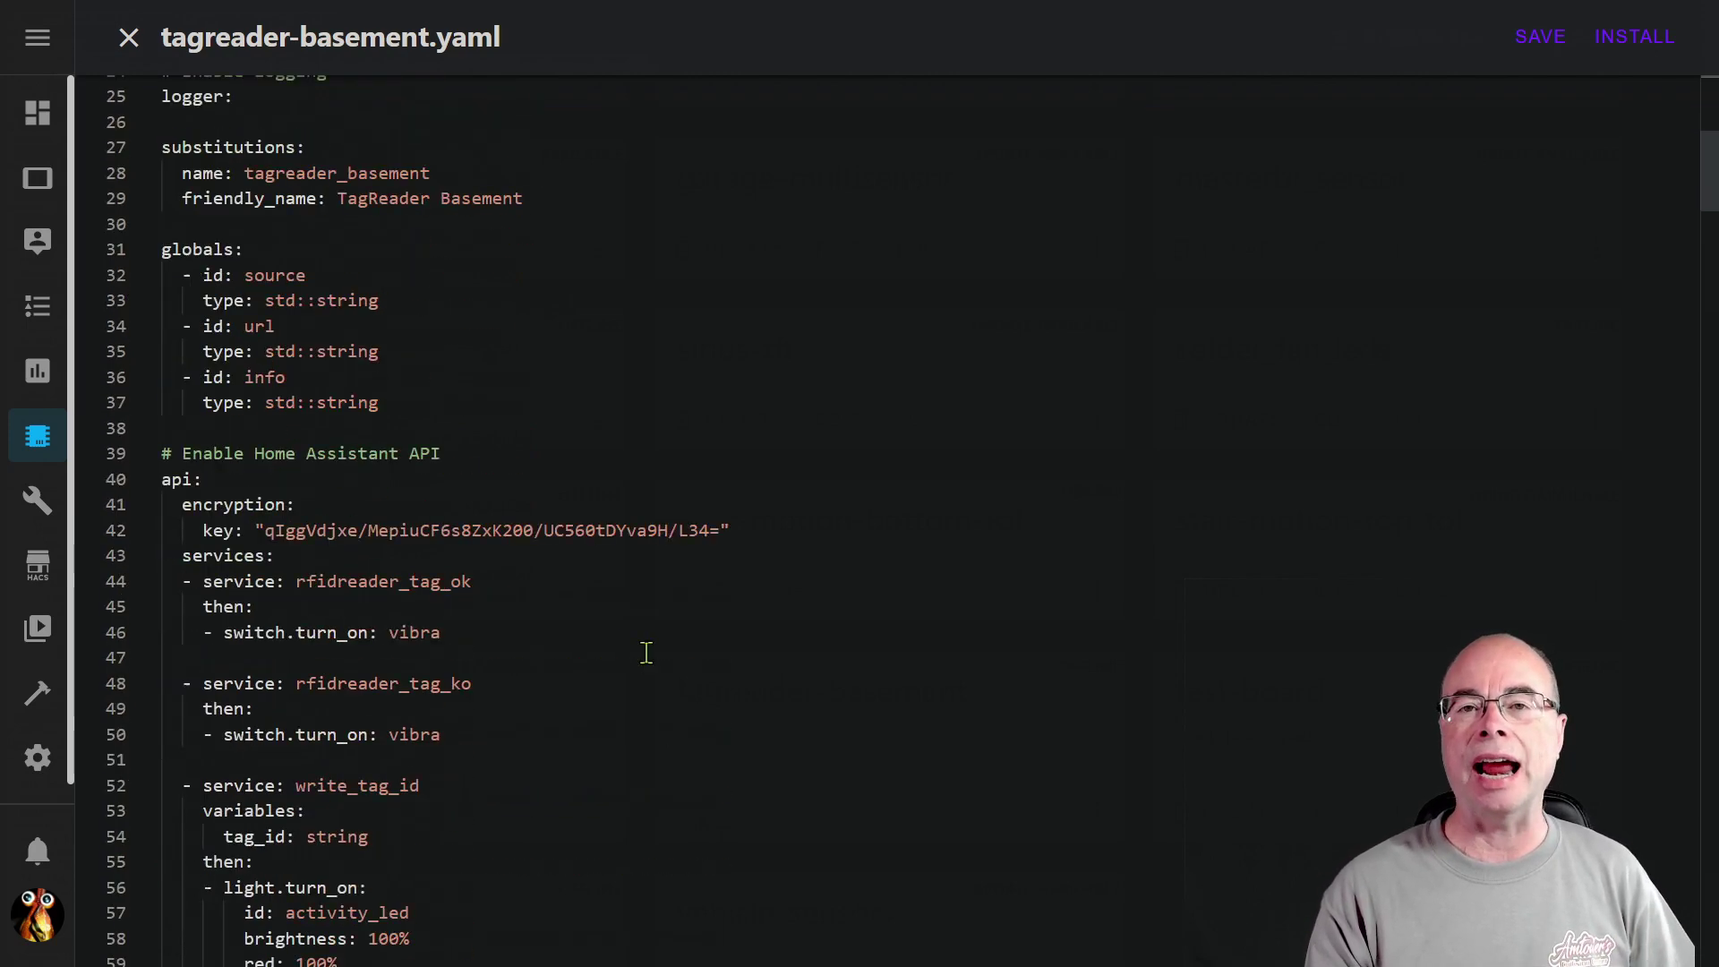
{"action": "scroll", "coordinate": [646, 653], "scroll_direction": "down", "scroll_amount": 12}
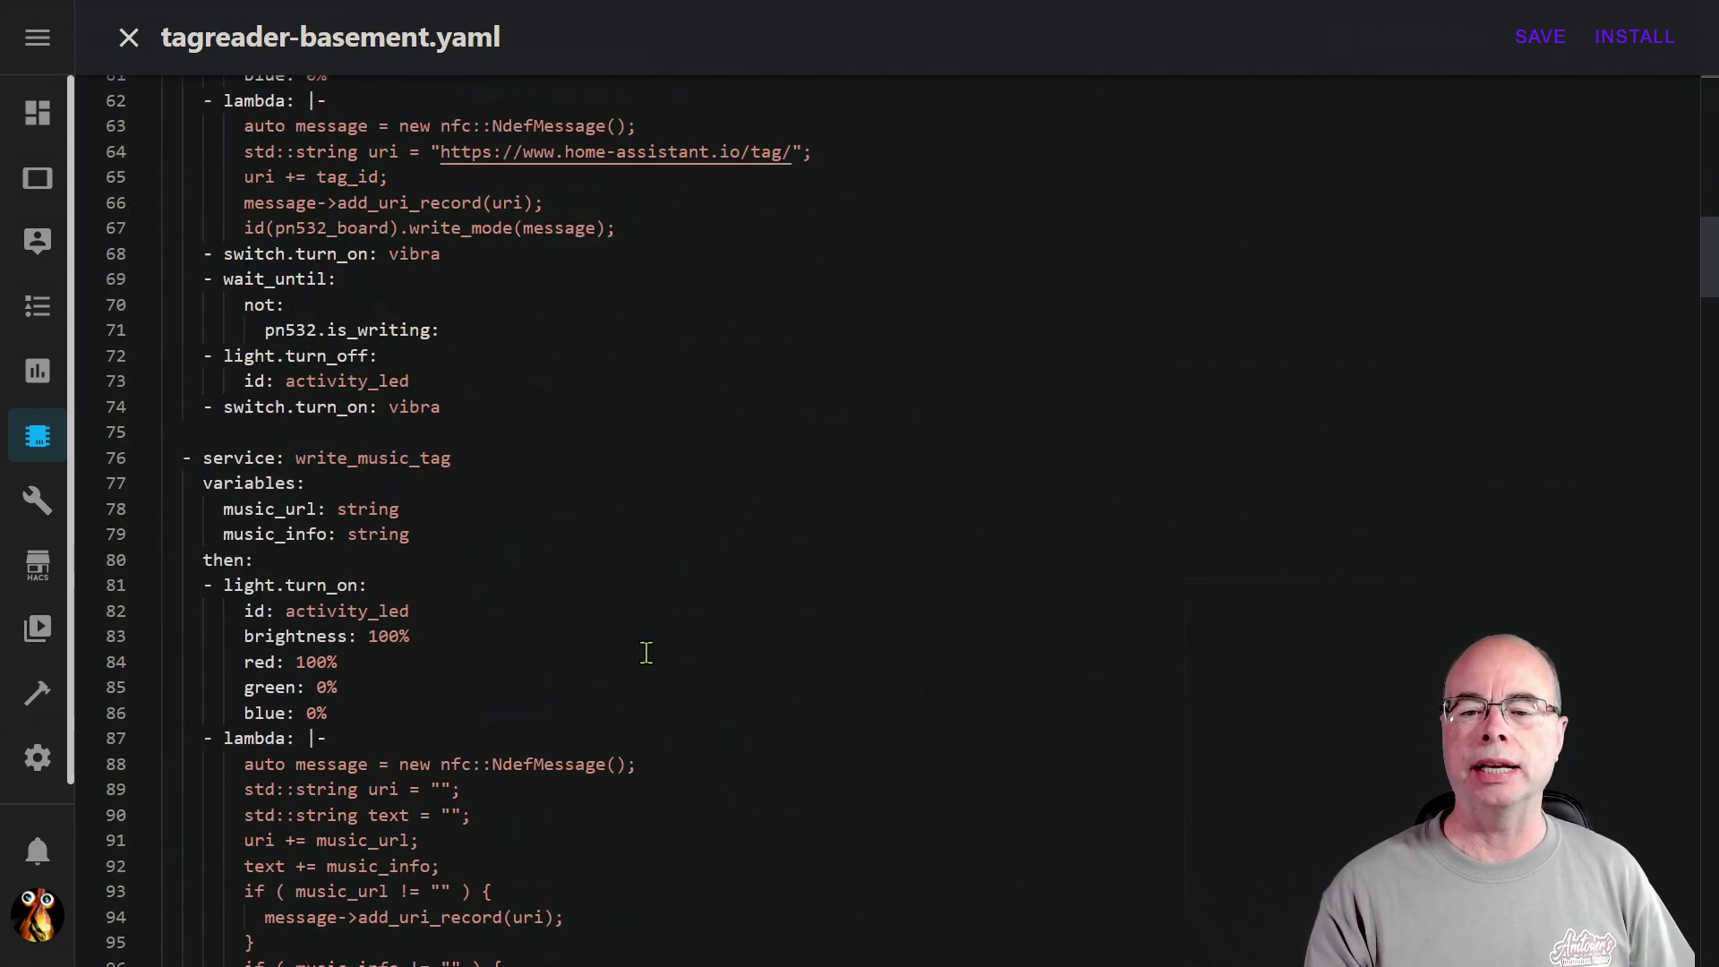
{"action": "scroll", "coordinate": [647, 652], "scroll_direction": "down", "scroll_amount": 3}
{"action": "scroll", "coordinate": [646, 653], "scroll_direction": "up", "scroll_amount": 1}
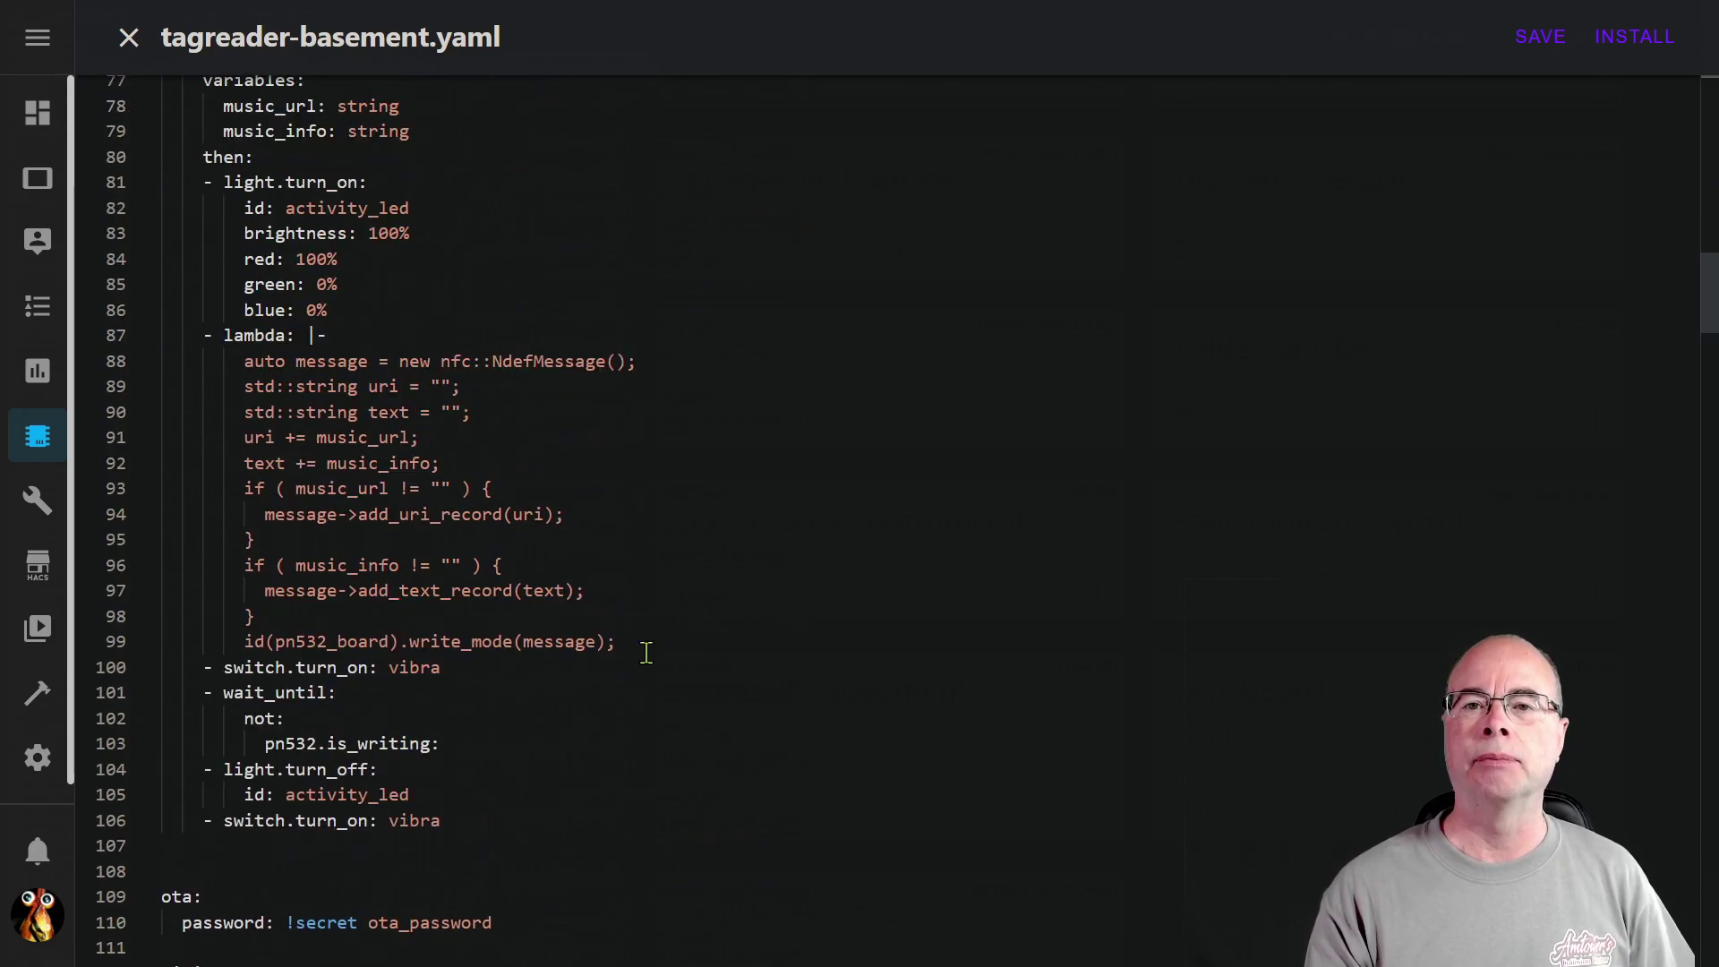
{"action": "scroll", "coordinate": [646, 653], "scroll_direction": "down", "scroll_amount": 4}
{"action": "scroll", "coordinate": [646, 653], "scroll_direction": "up", "scroll_amount": 2}
{"action": "scroll", "coordinate": [647, 652], "scroll_direction": "down", "scroll_amount": 12}
{"action": "scroll", "coordinate": [646, 653], "scroll_direction": "down", "scroll_amount": 3}
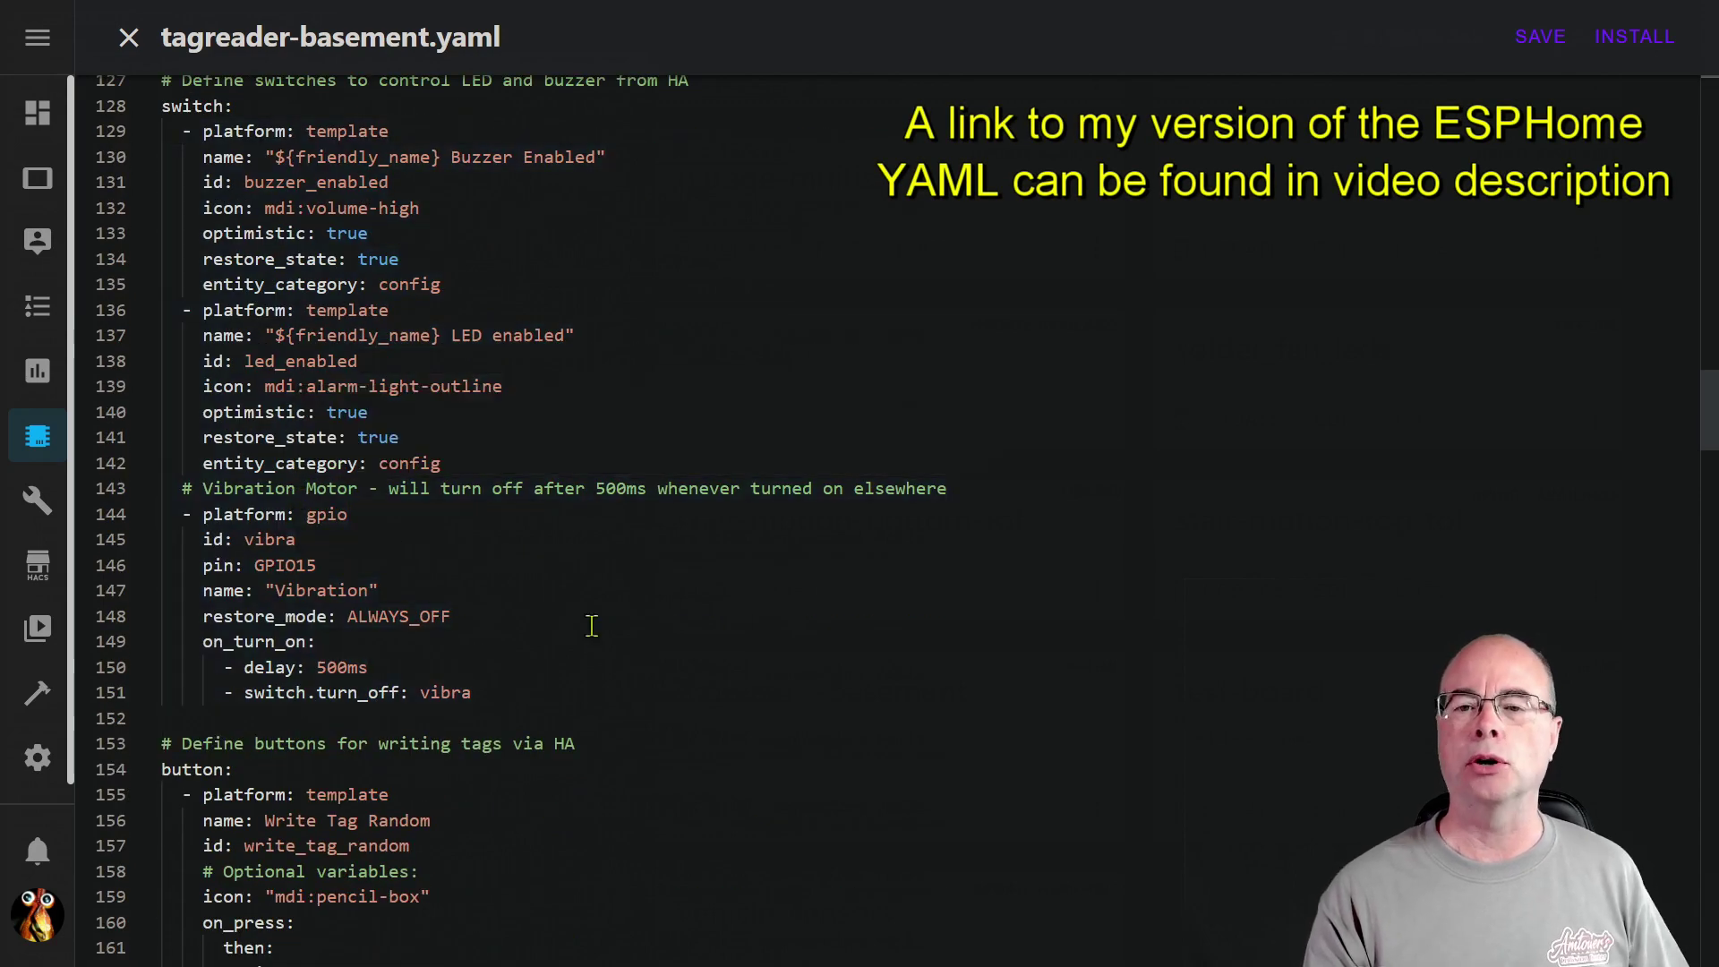
{"action": "scroll", "coordinate": [640, 638], "scroll_direction": "down", "scroll_amount": 6}
{"action": "scroll", "coordinate": [639, 638], "scroll_direction": "down", "scroll_amount": 20}
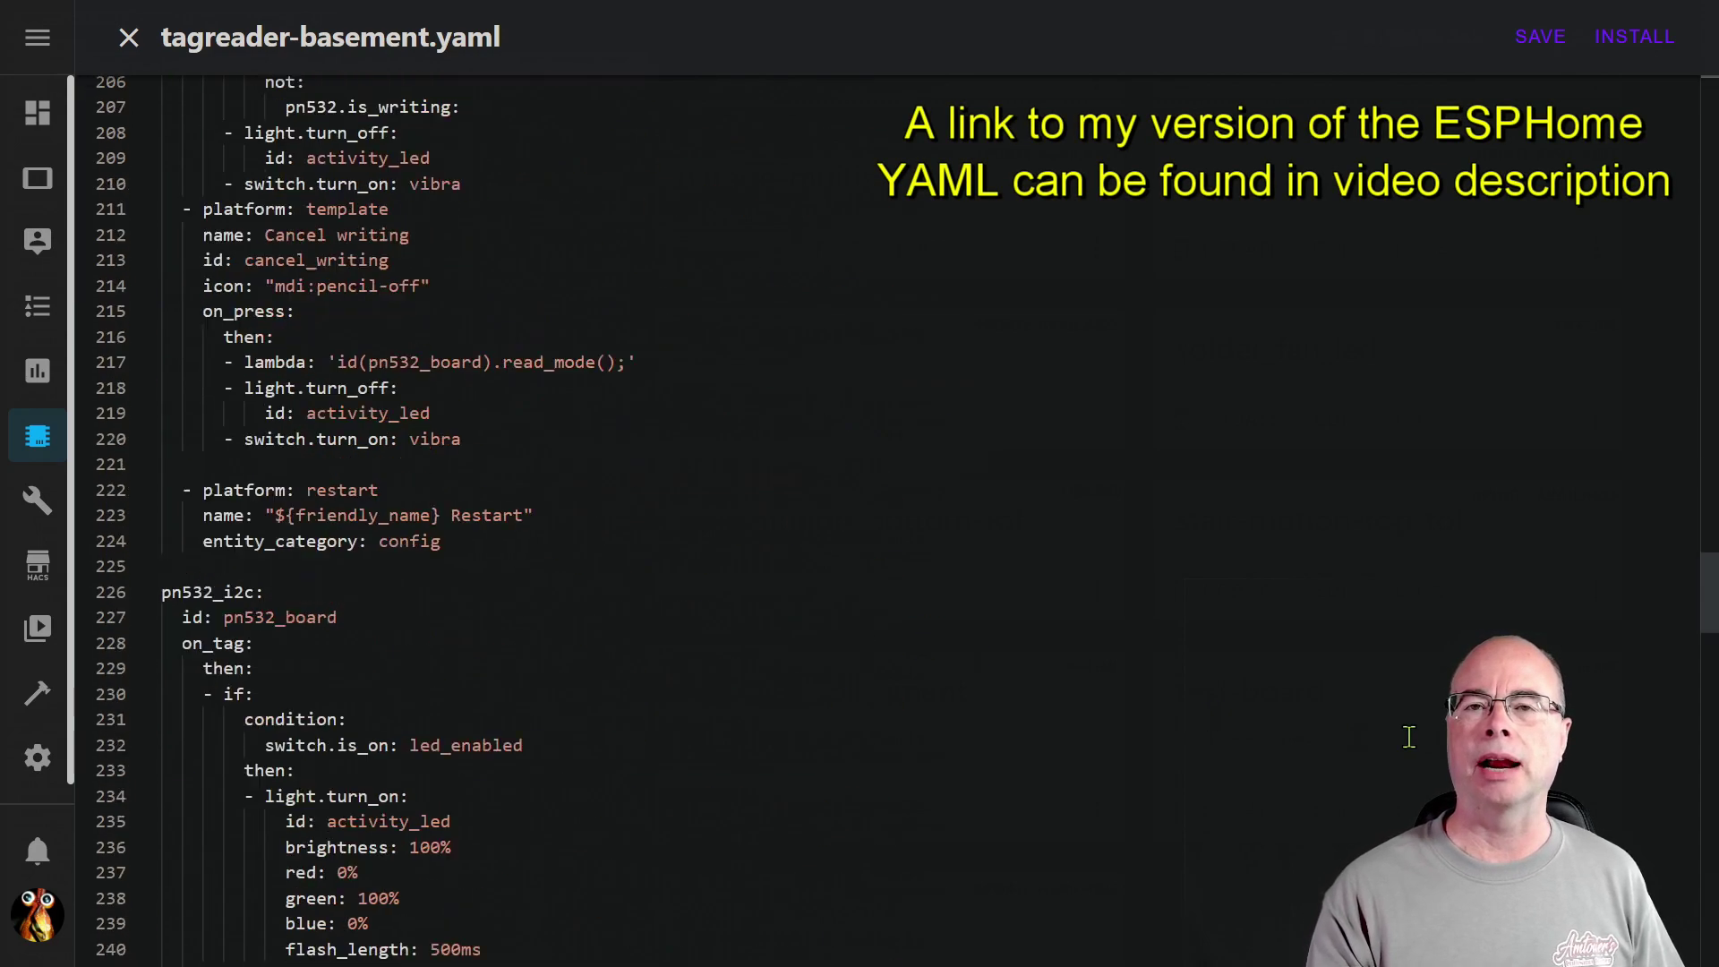
{"action": "scroll", "coordinate": [1407, 736], "scroll_direction": "down", "scroll_amount": 20}
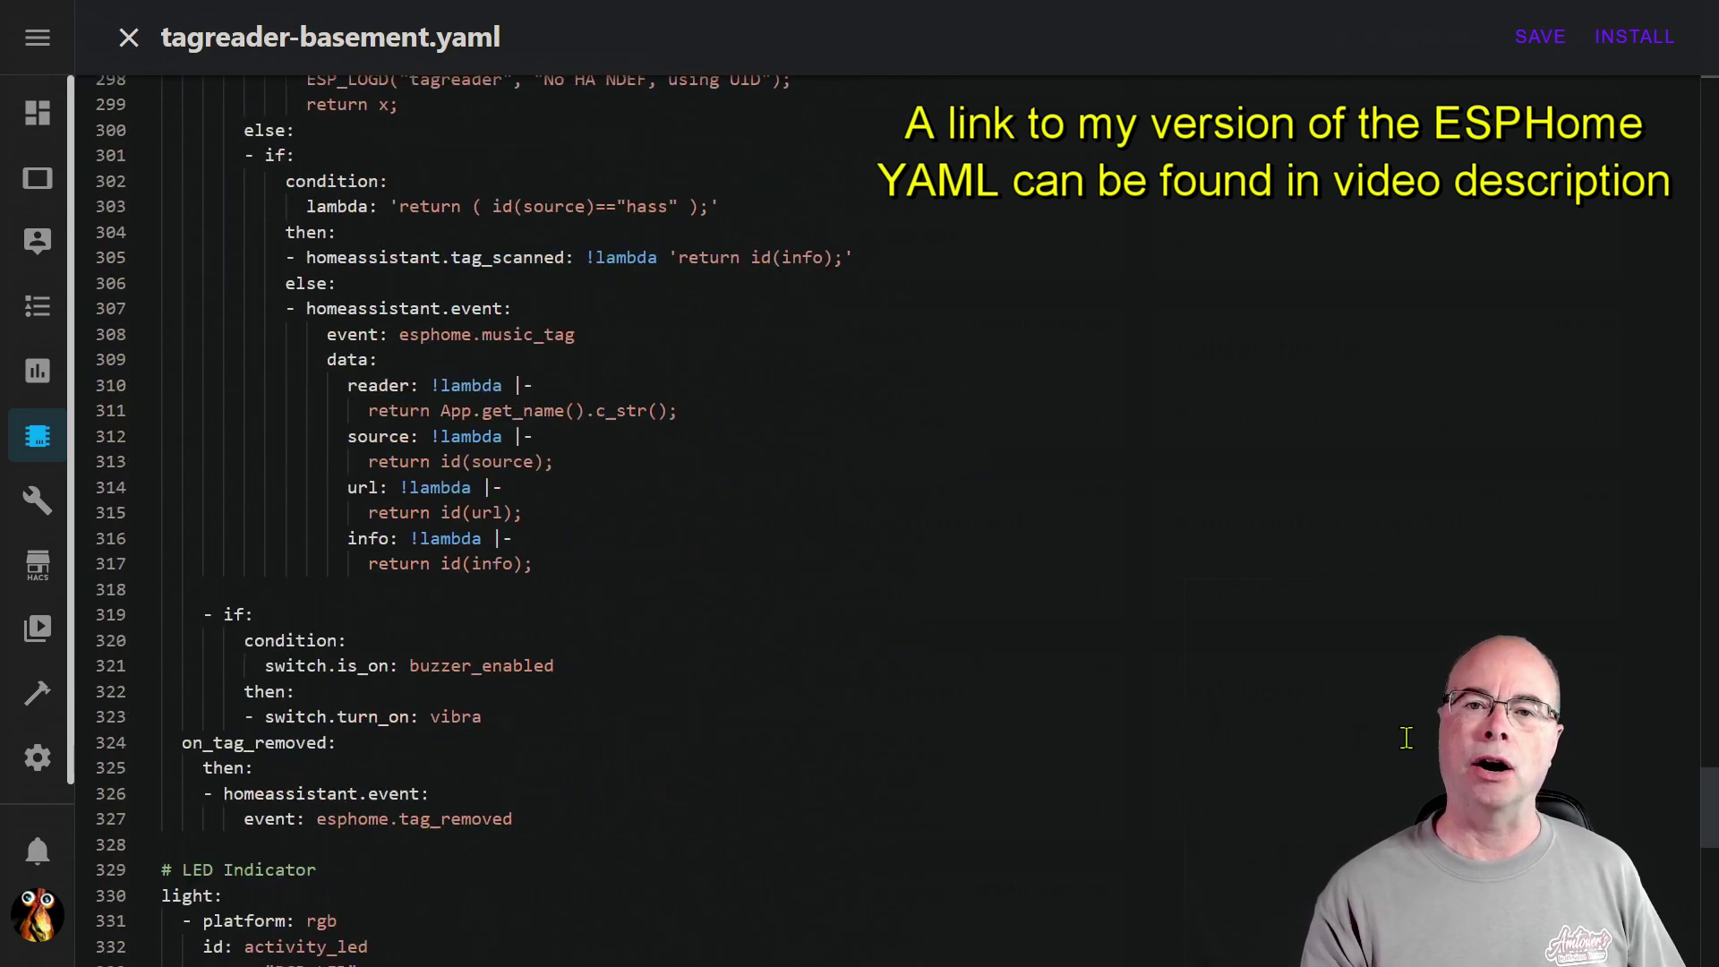
{"action": "scroll", "coordinate": [1407, 736], "scroll_direction": "down", "scroll_amount": 4}
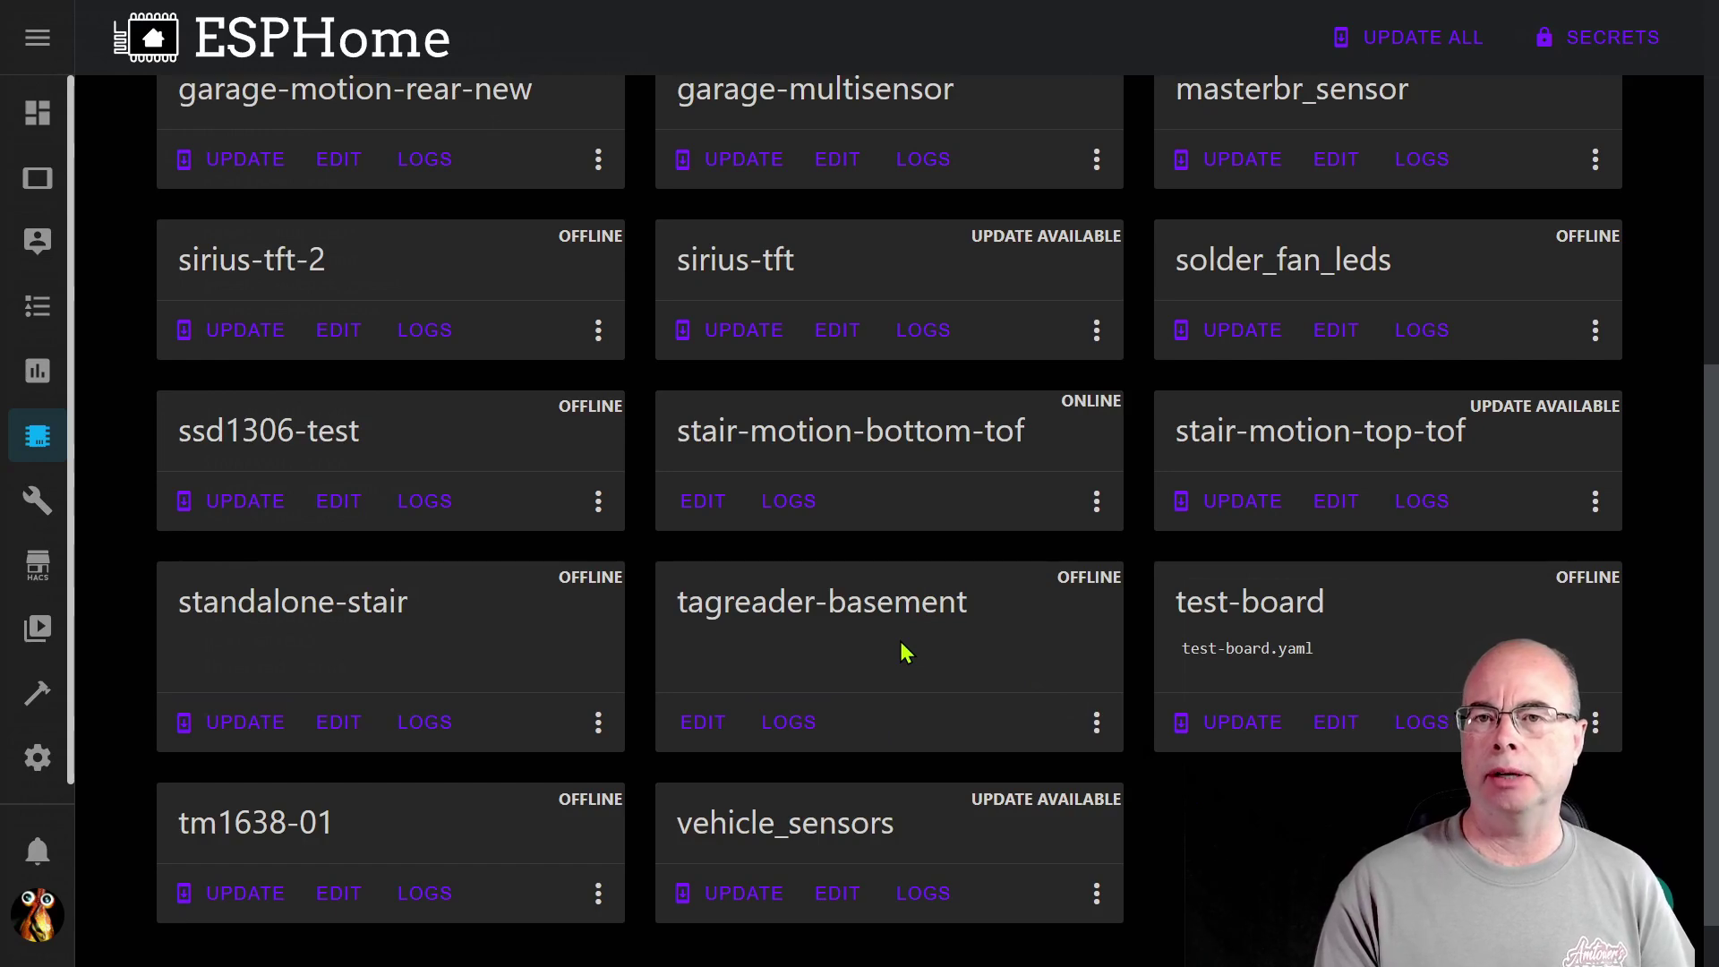
Step: Validate the tagreader-basement configuration and choose to install it via 'Plug into this computer'
{"action": "left_click", "coordinate": [1096, 722]}
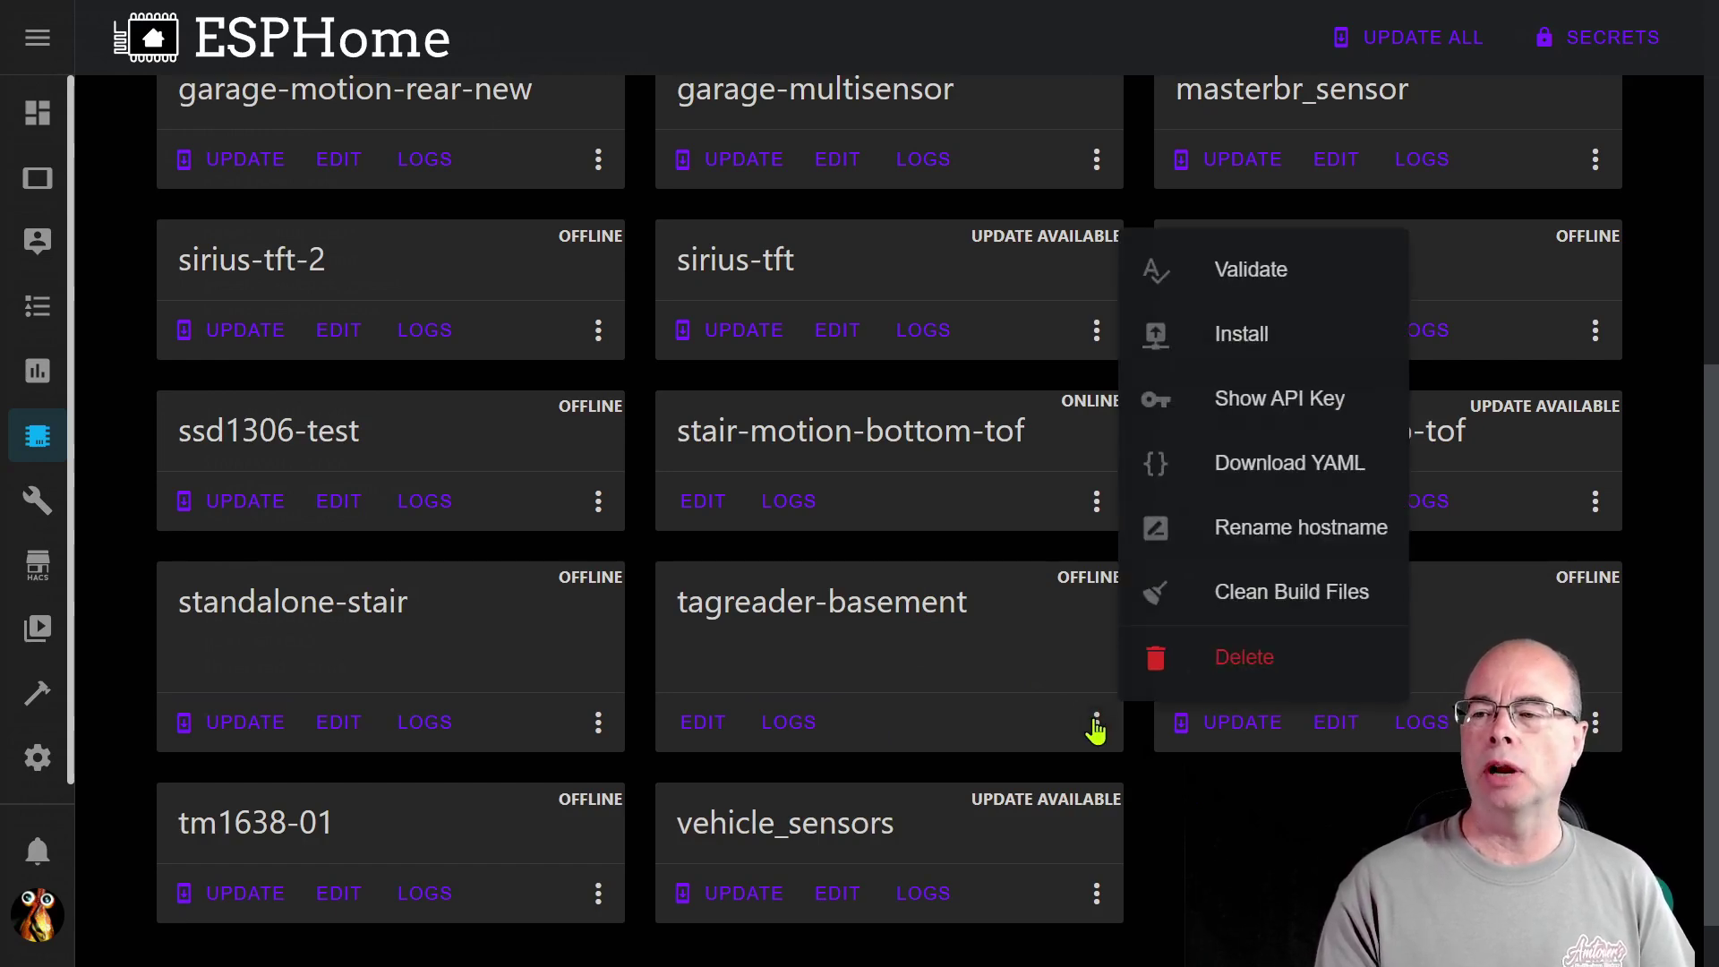
{"action": "left_click", "coordinate": [1286, 271]}
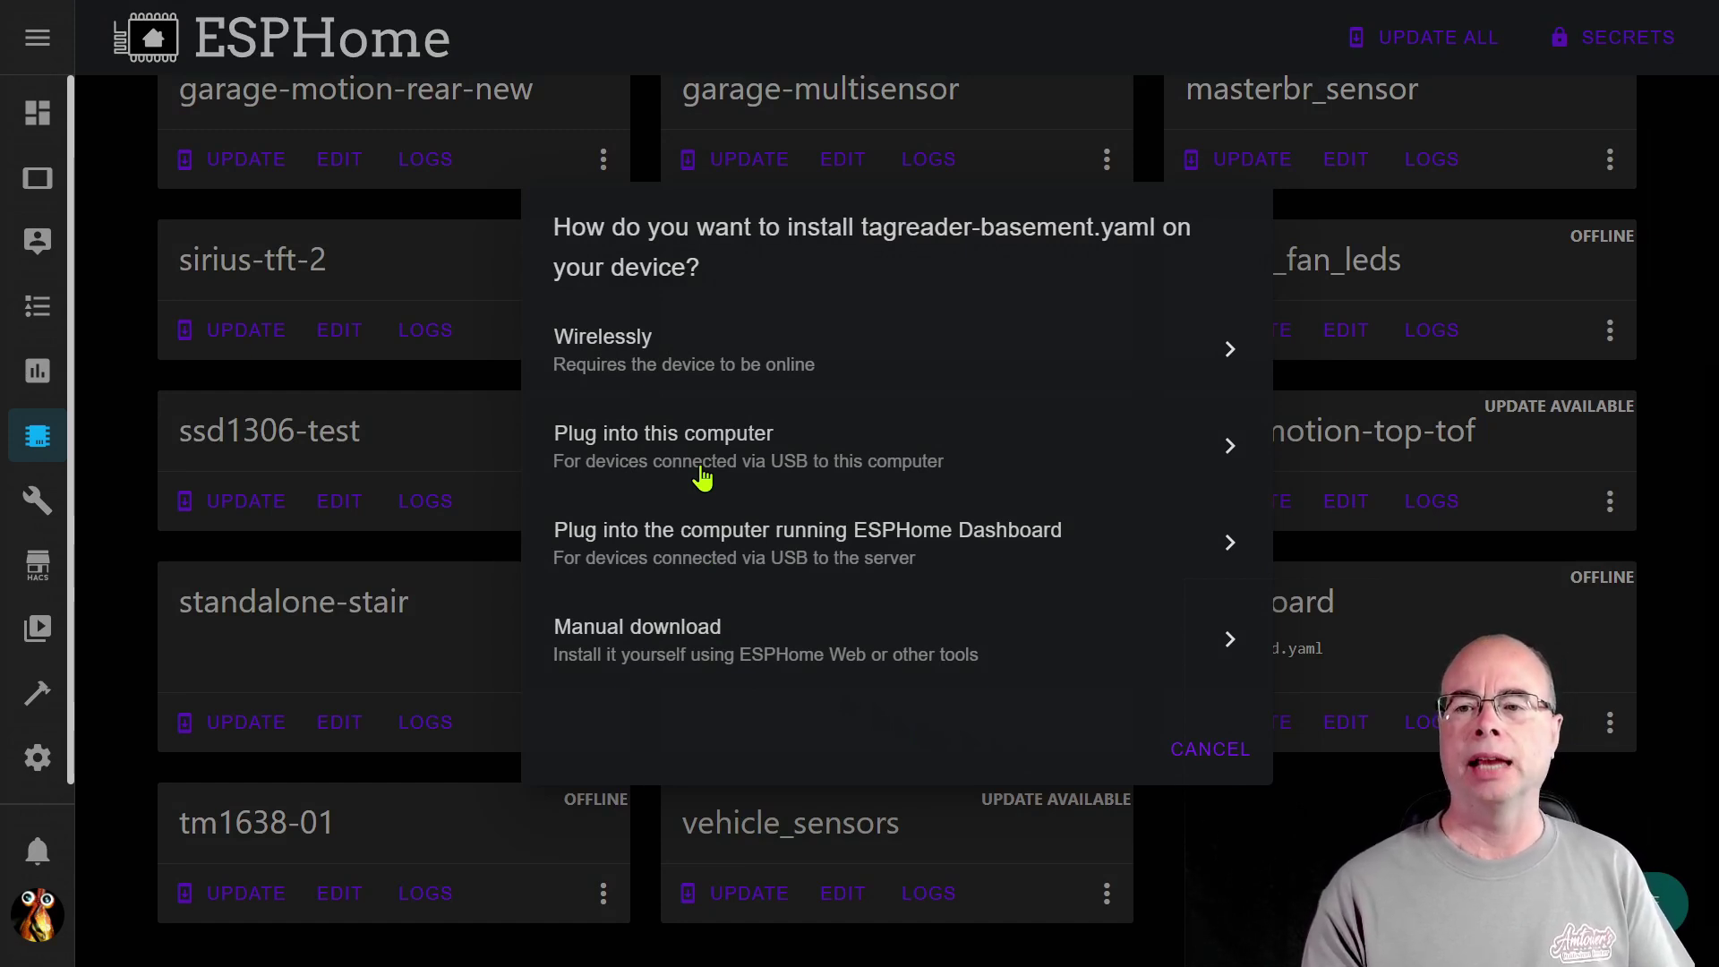
{"action": "left_click", "coordinate": [697, 470]}
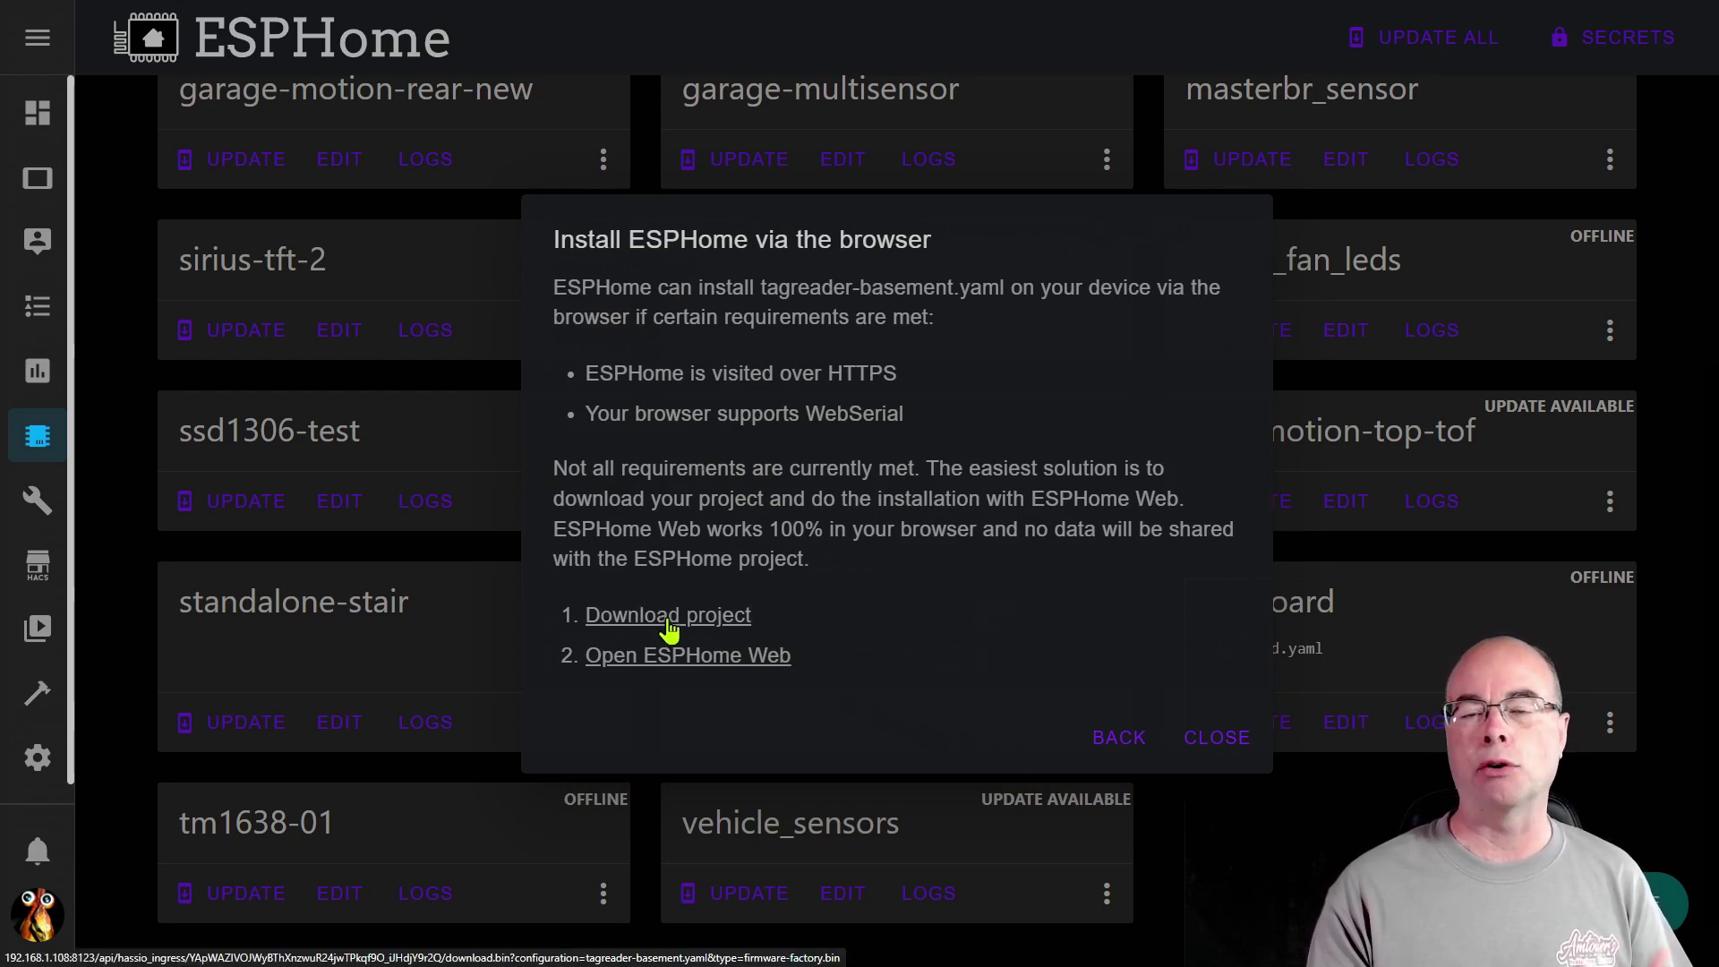
Step: In ESPHome Web, connect to the board on the USB2.0-Ser! (COM4) serial port
{"action": "left_click", "coordinate": [687, 660]}
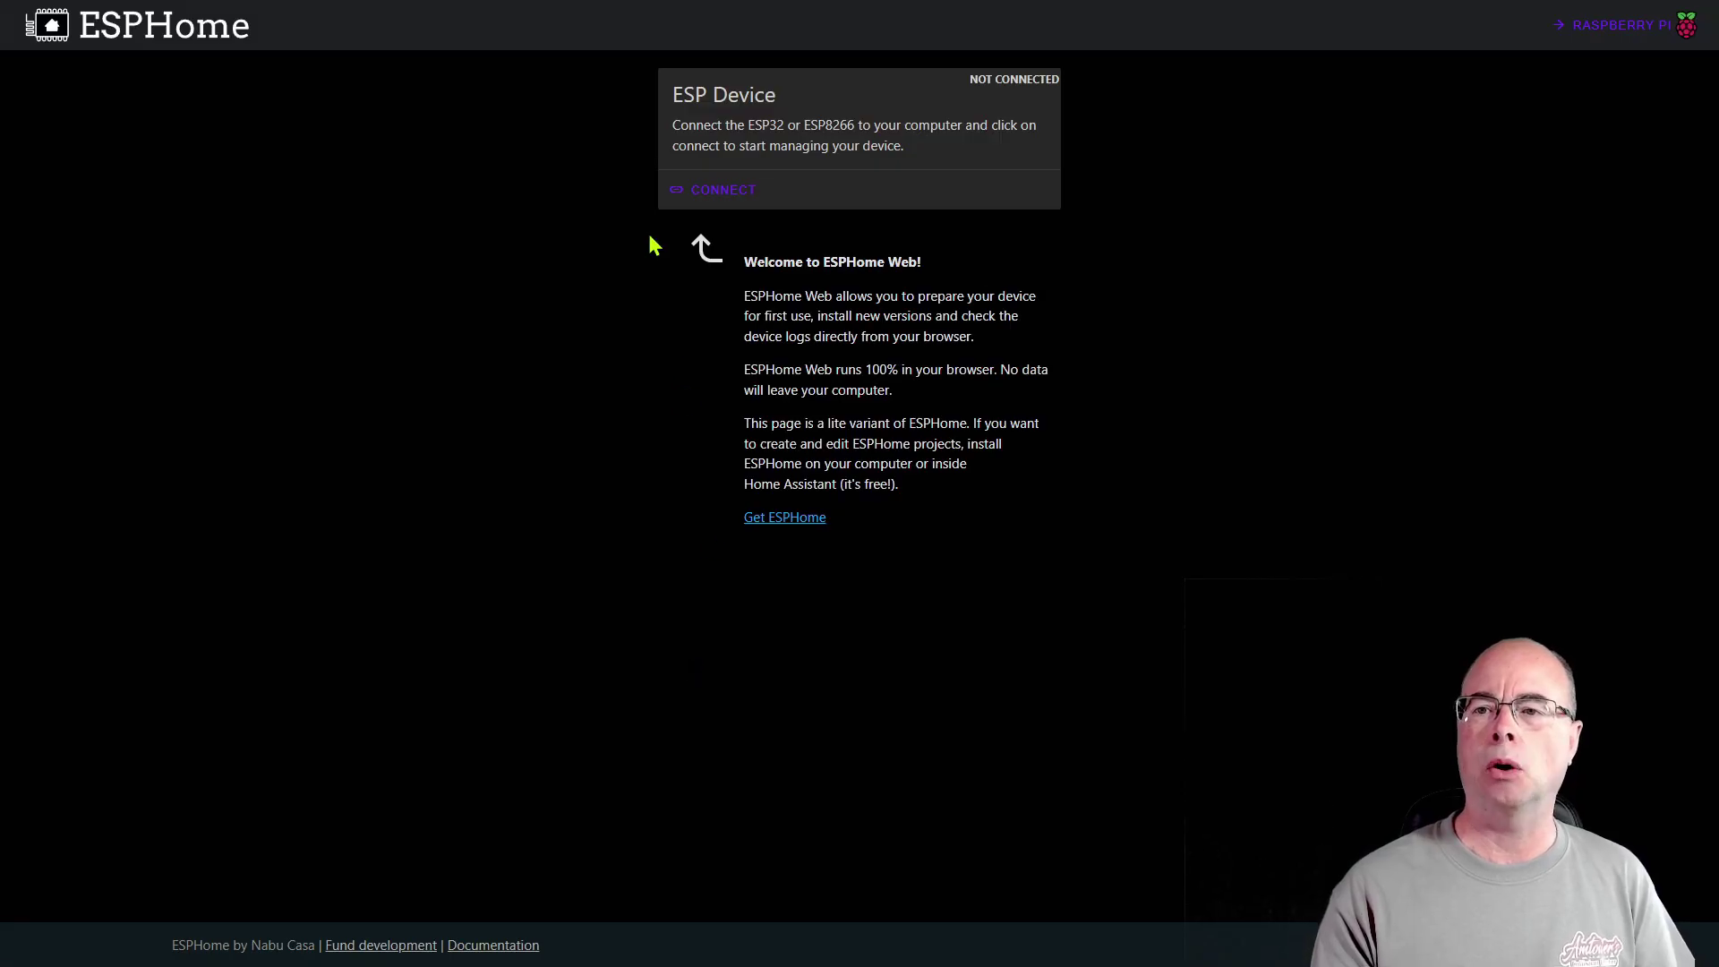
{"action": "left_click", "coordinate": [725, 191]}
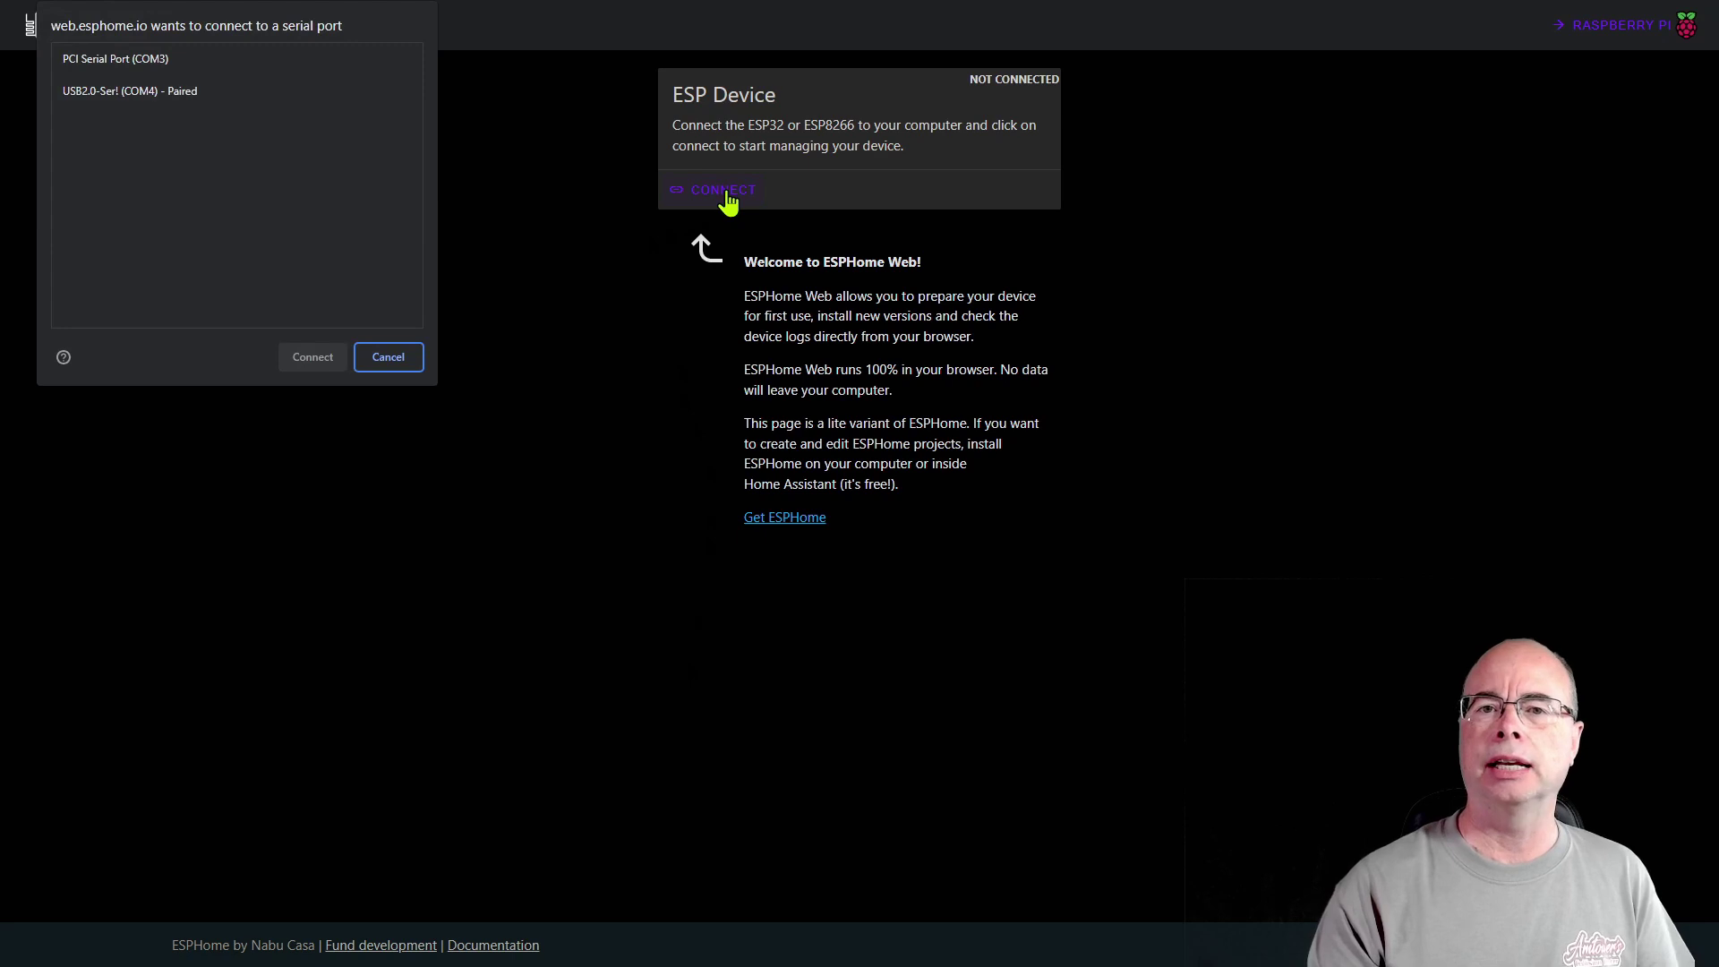
{"action": "left_click", "coordinate": [222, 93]}
{"action": "left_click", "coordinate": [312, 358]}
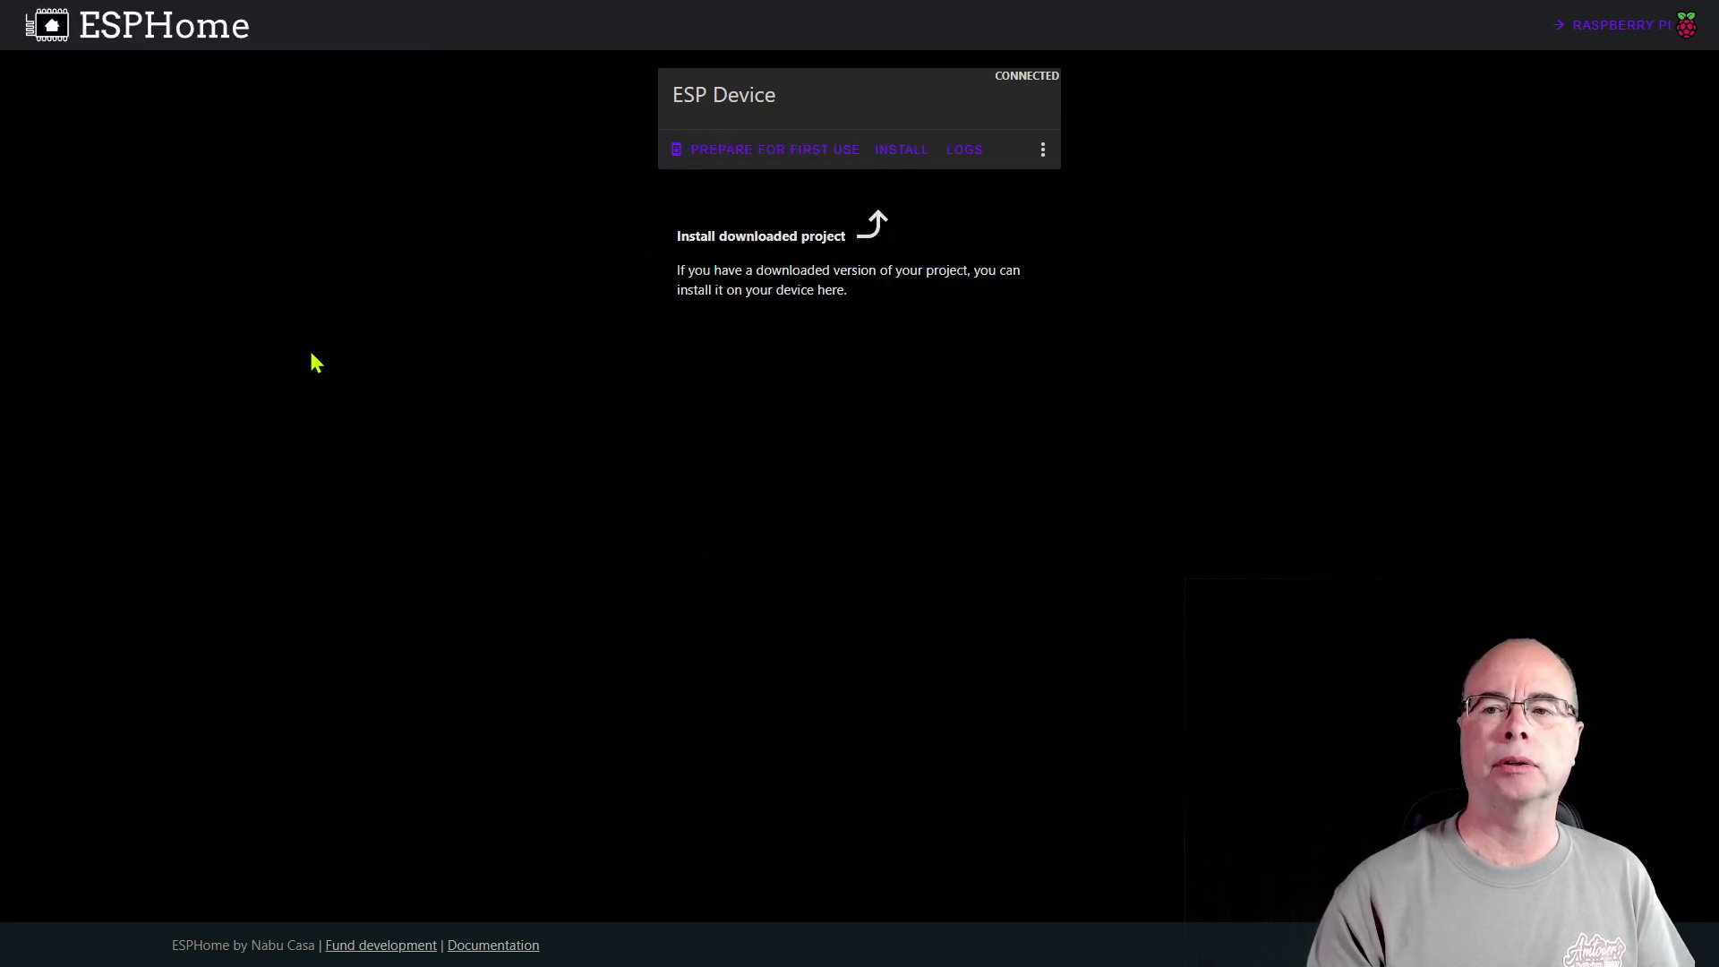
Step: Install the tagreader-basement.bin firmware onto the board, then view its live logs
{"action": "left_click", "coordinate": [904, 163]}
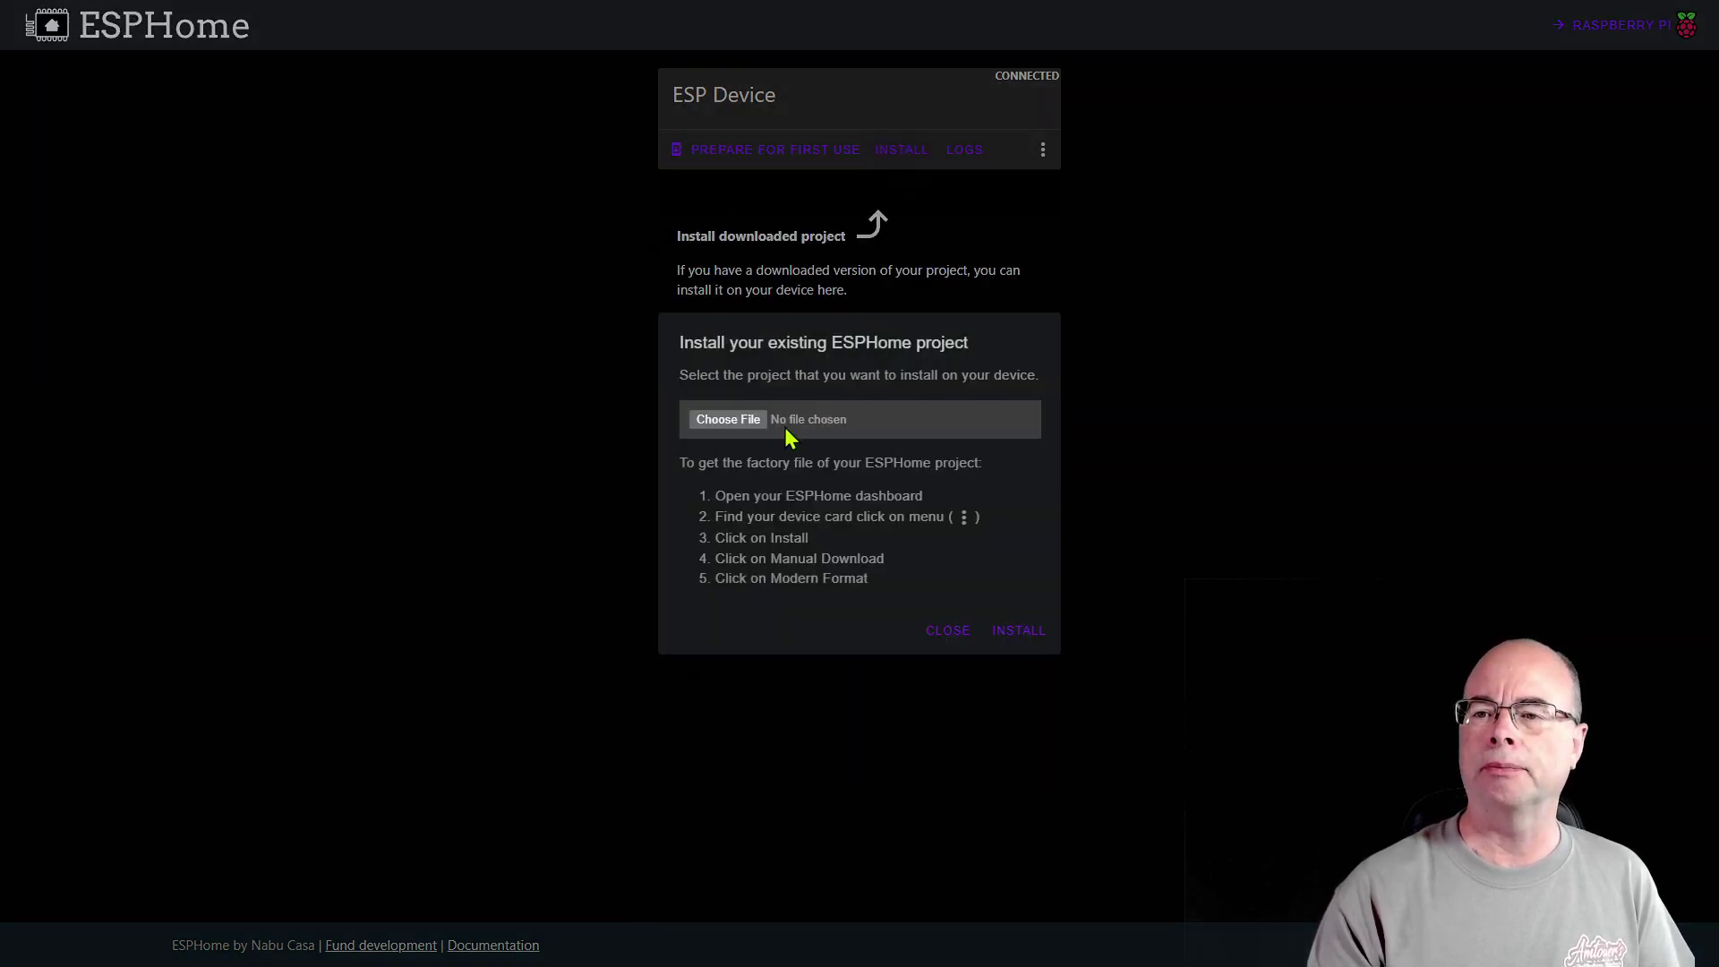
{"action": "left_click", "coordinate": [749, 421]}
{"action": "scroll", "coordinate": [54, 385], "scroll_direction": "down", "scroll_amount": 2}
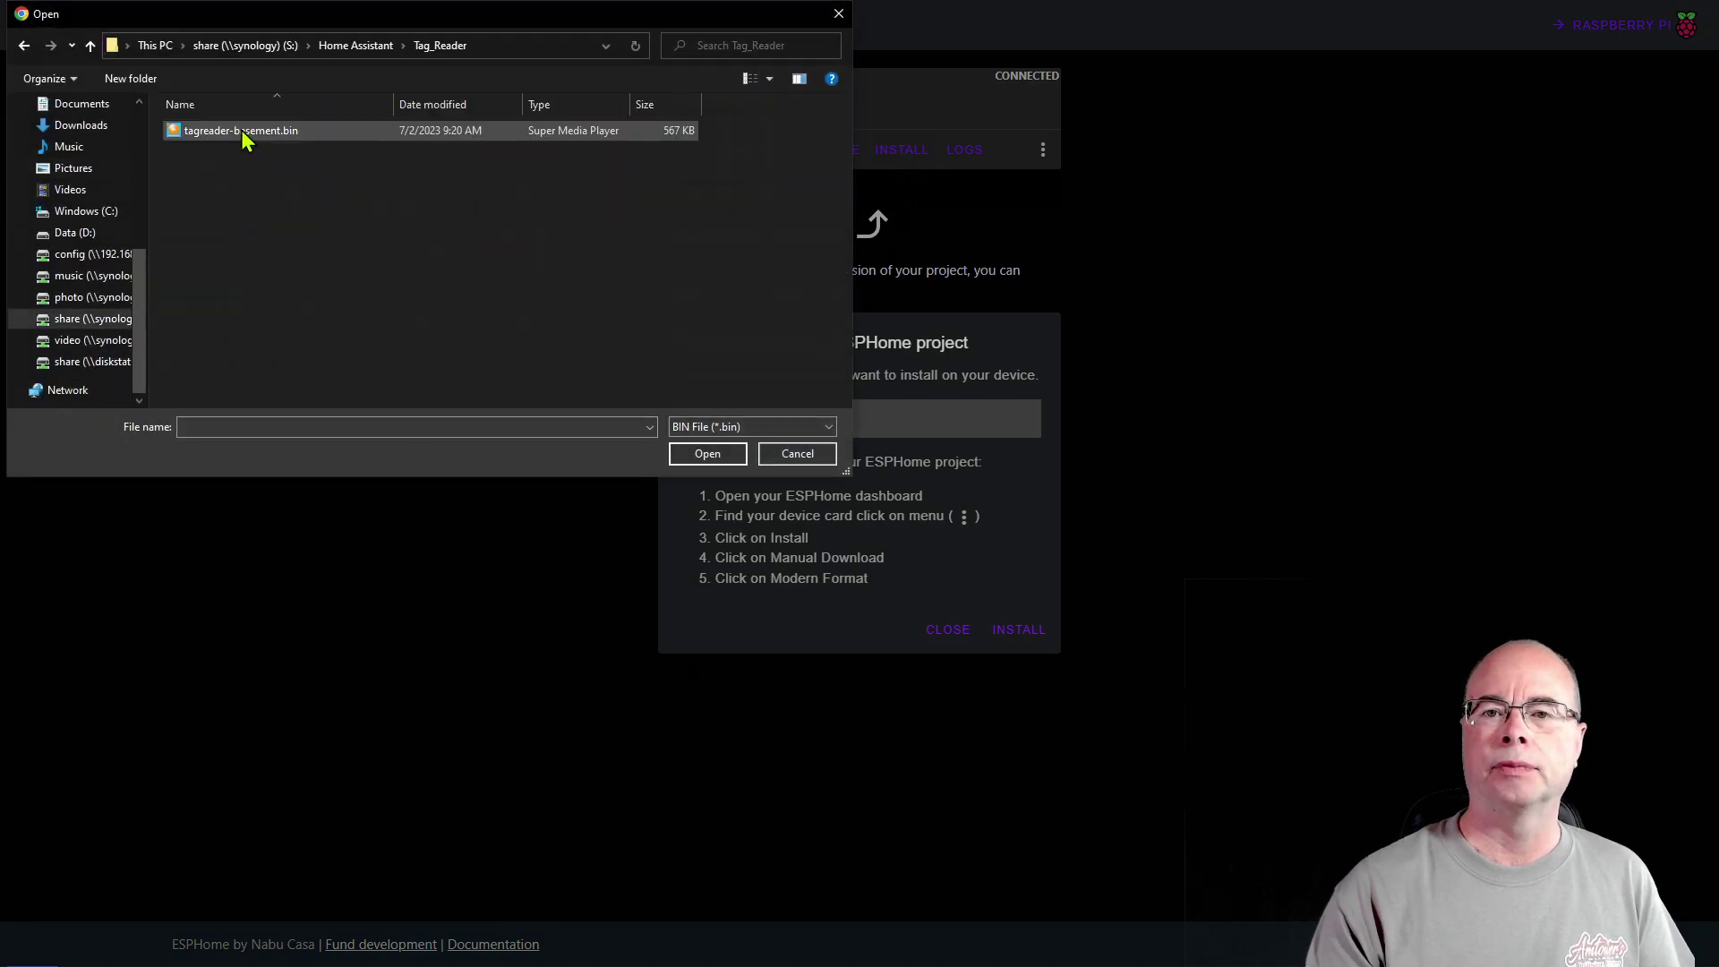
{"action": "left_click", "coordinate": [240, 130]}
{"action": "left_click", "coordinate": [736, 452]}
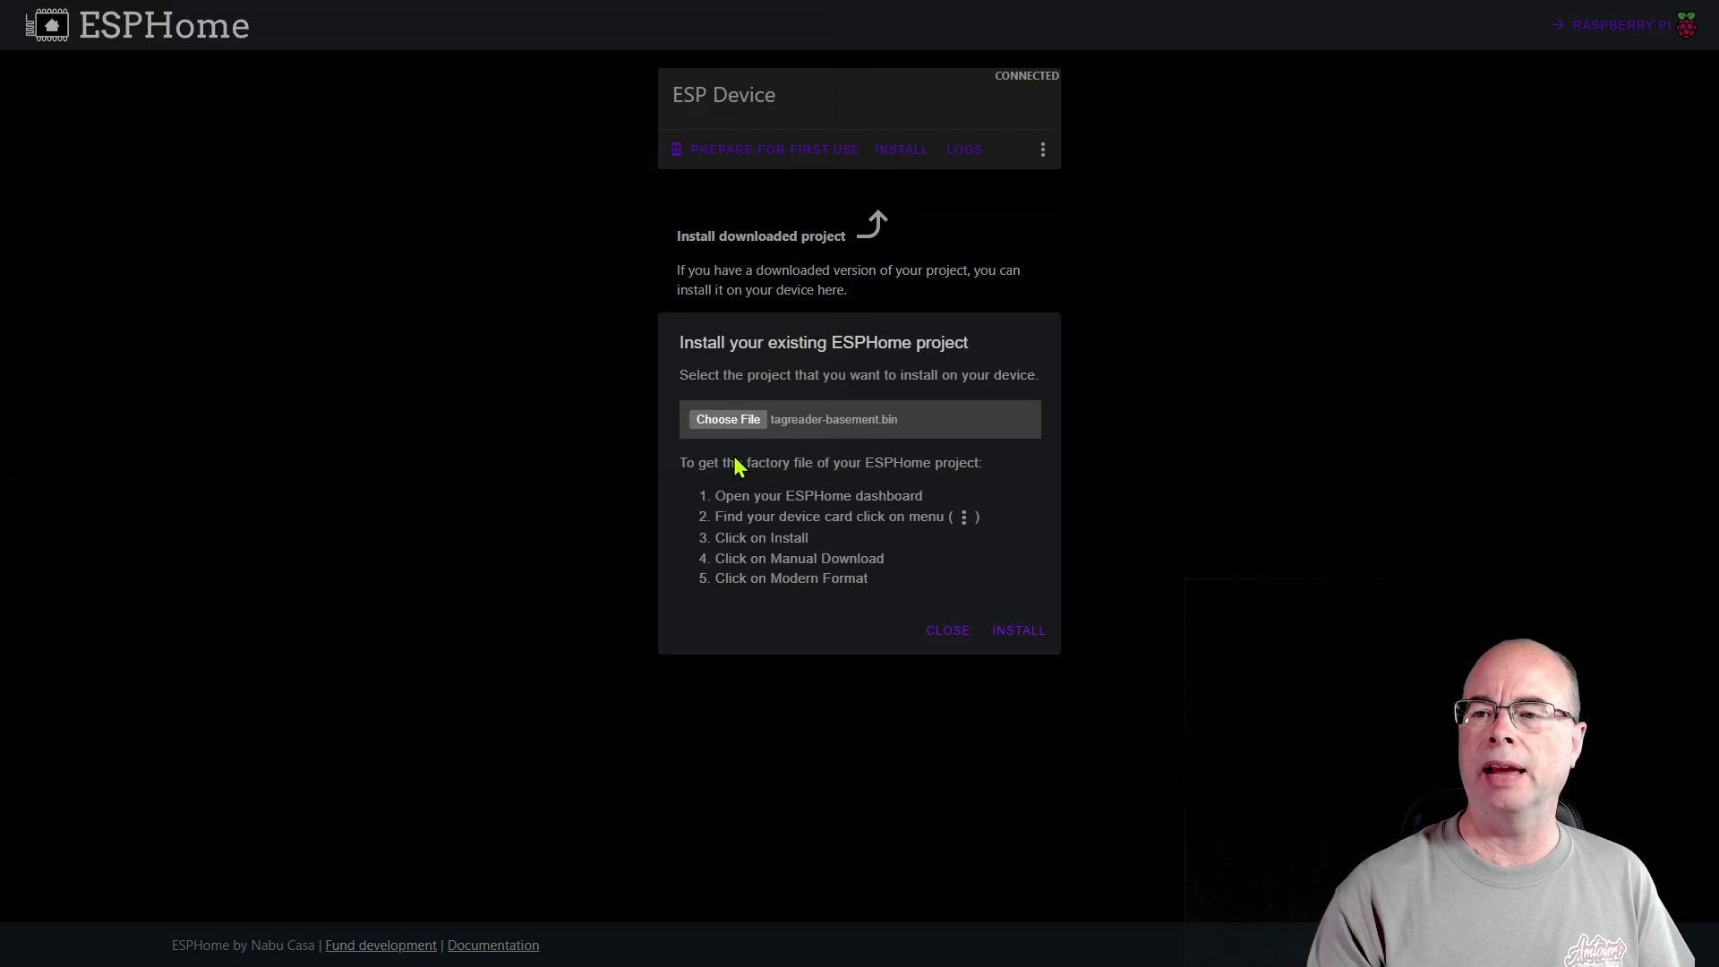
{"action": "left_click", "coordinate": [1021, 632]}
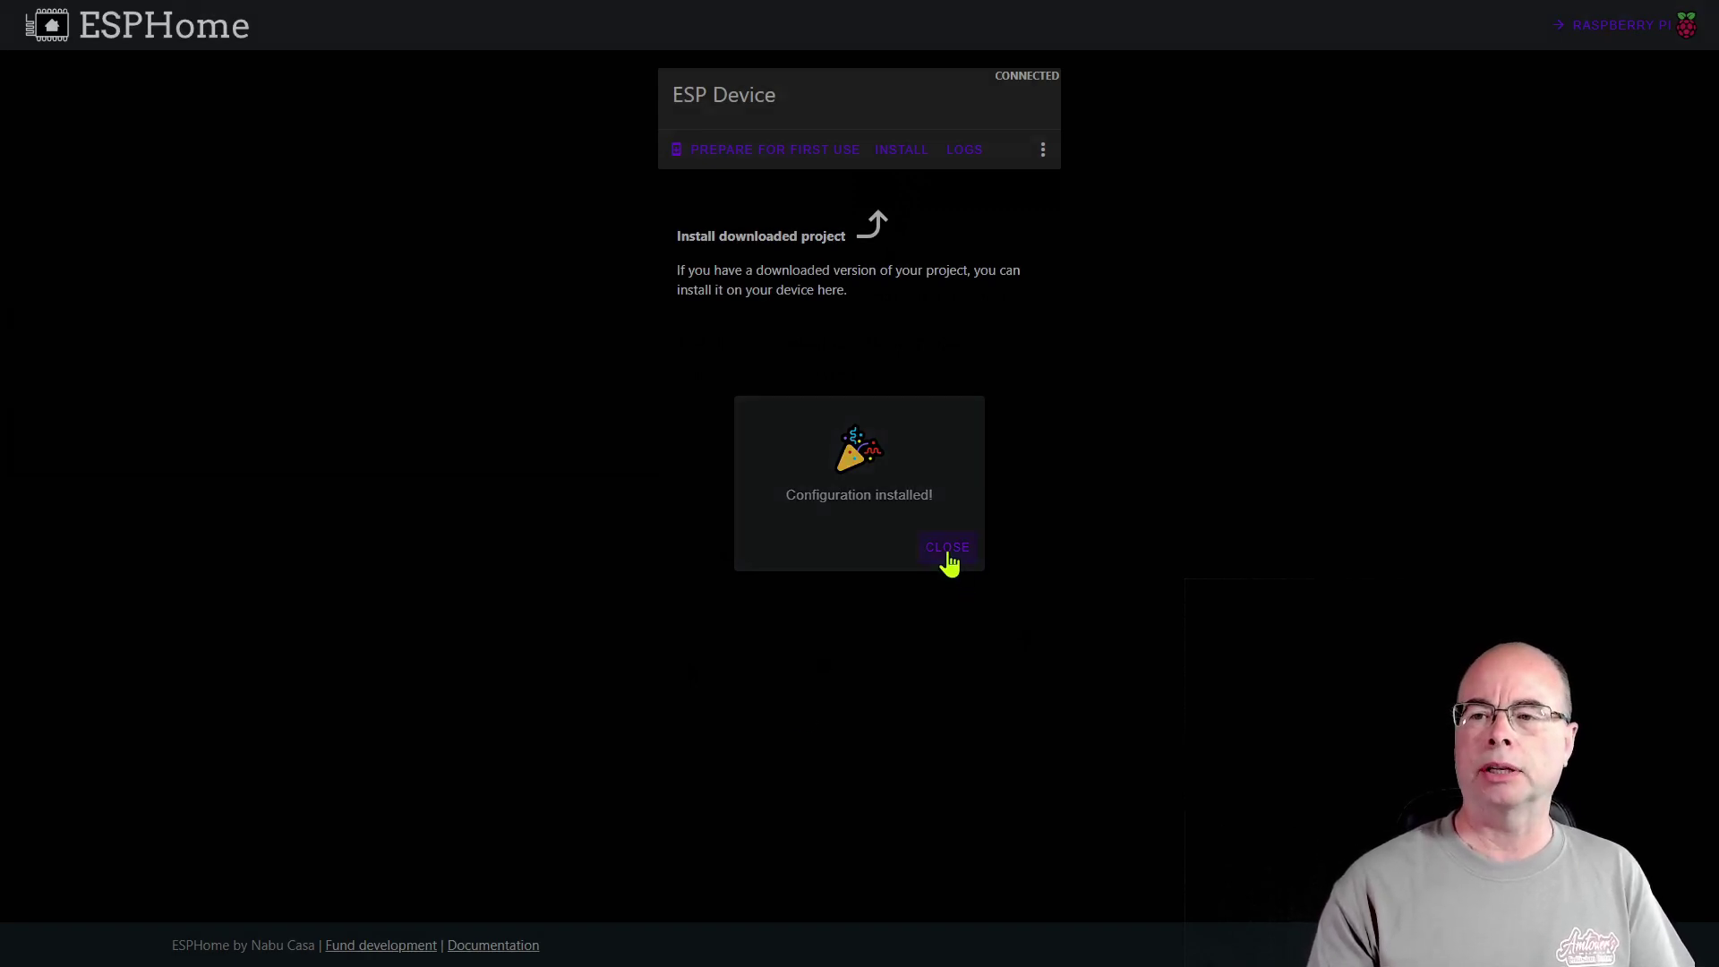
{"action": "left_click", "coordinate": [949, 557]}
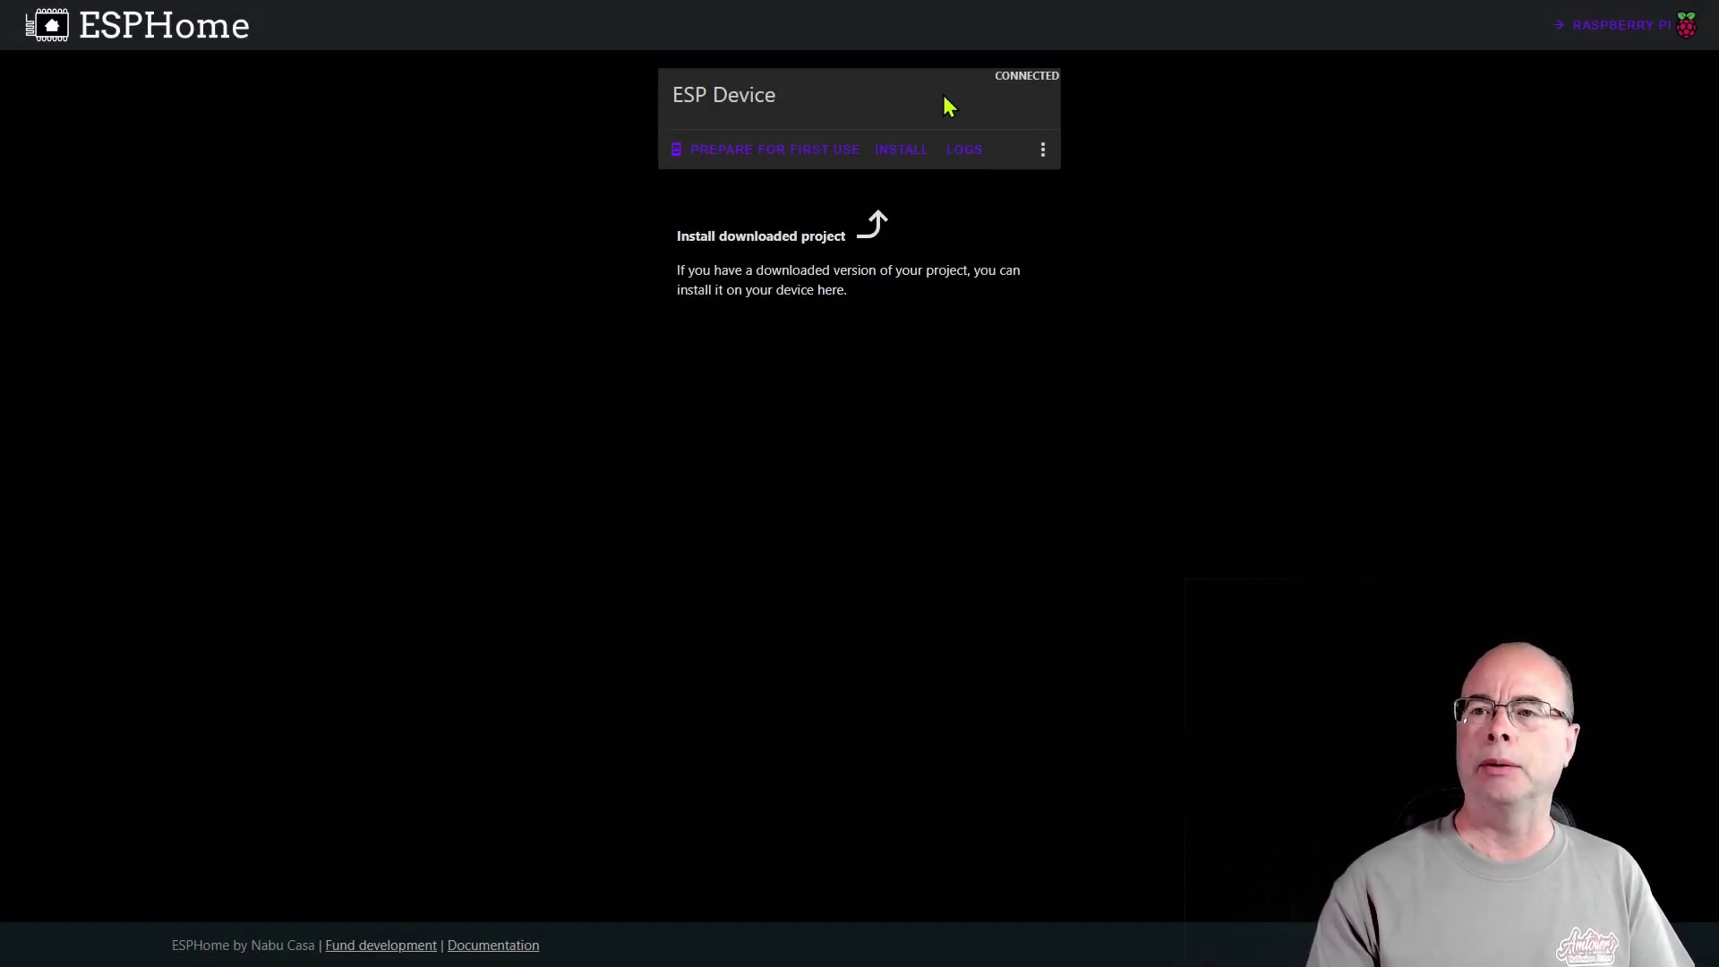
{"action": "left_click", "coordinate": [964, 150]}
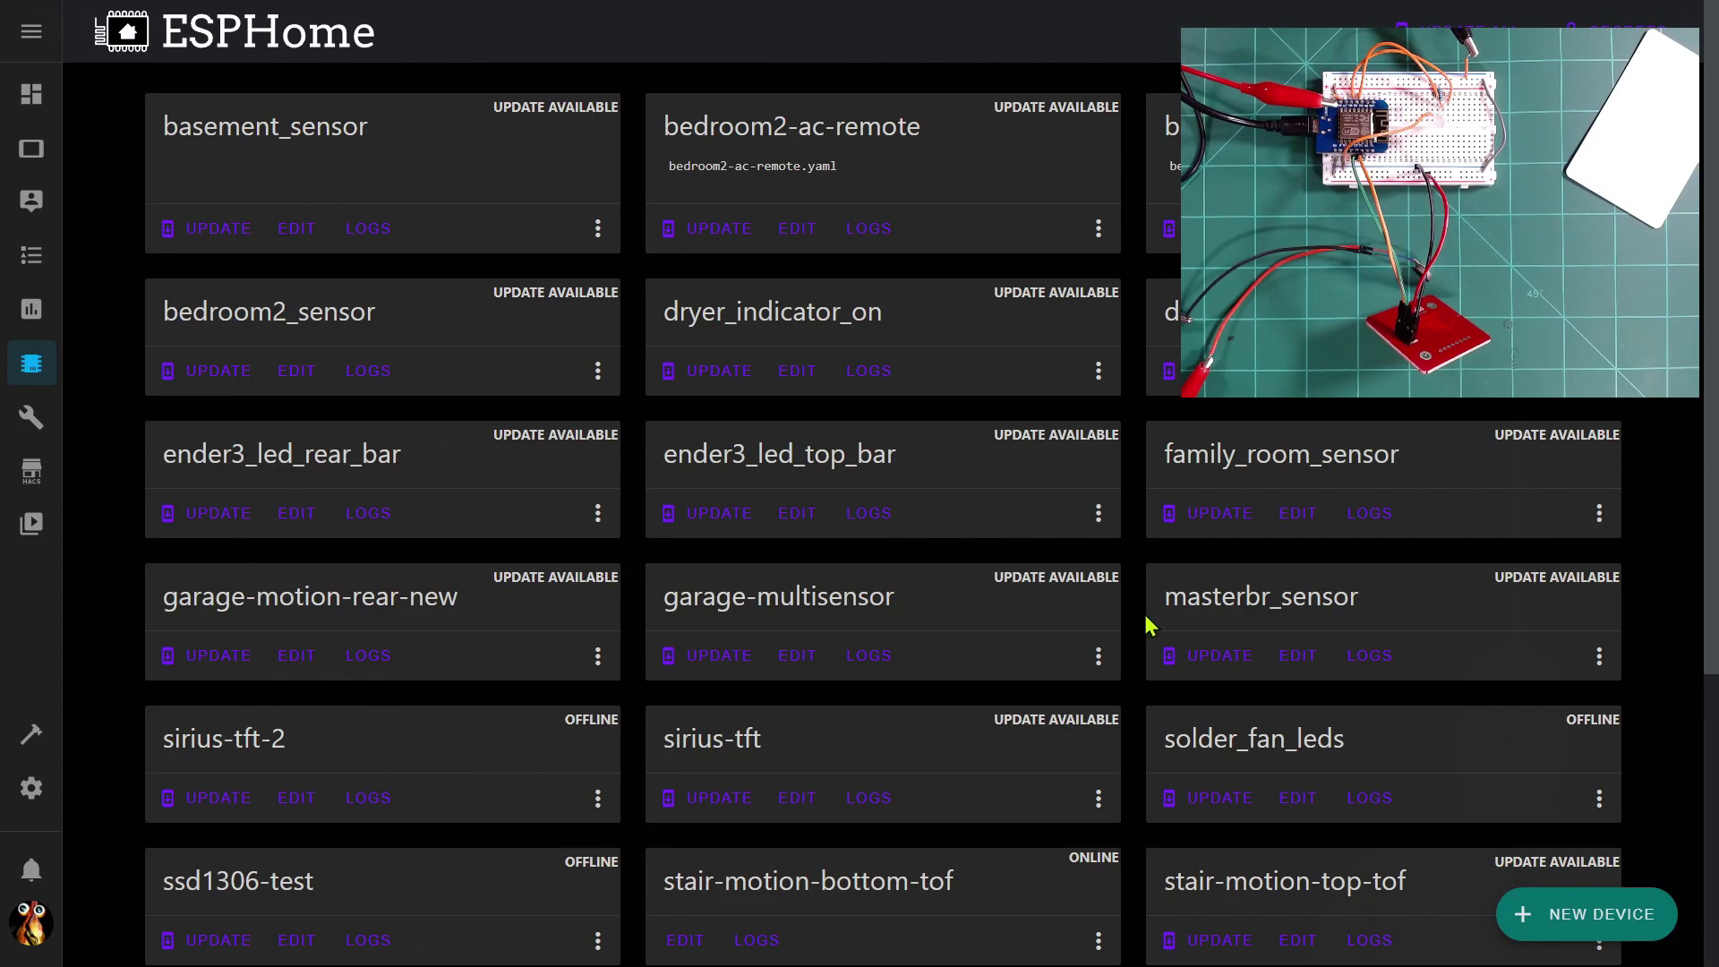
Step: Under Settings > Tags, name the scanned tag 2D-81-6D-37 'Youtube Test'
{"action": "left_click", "coordinate": [34, 790]}
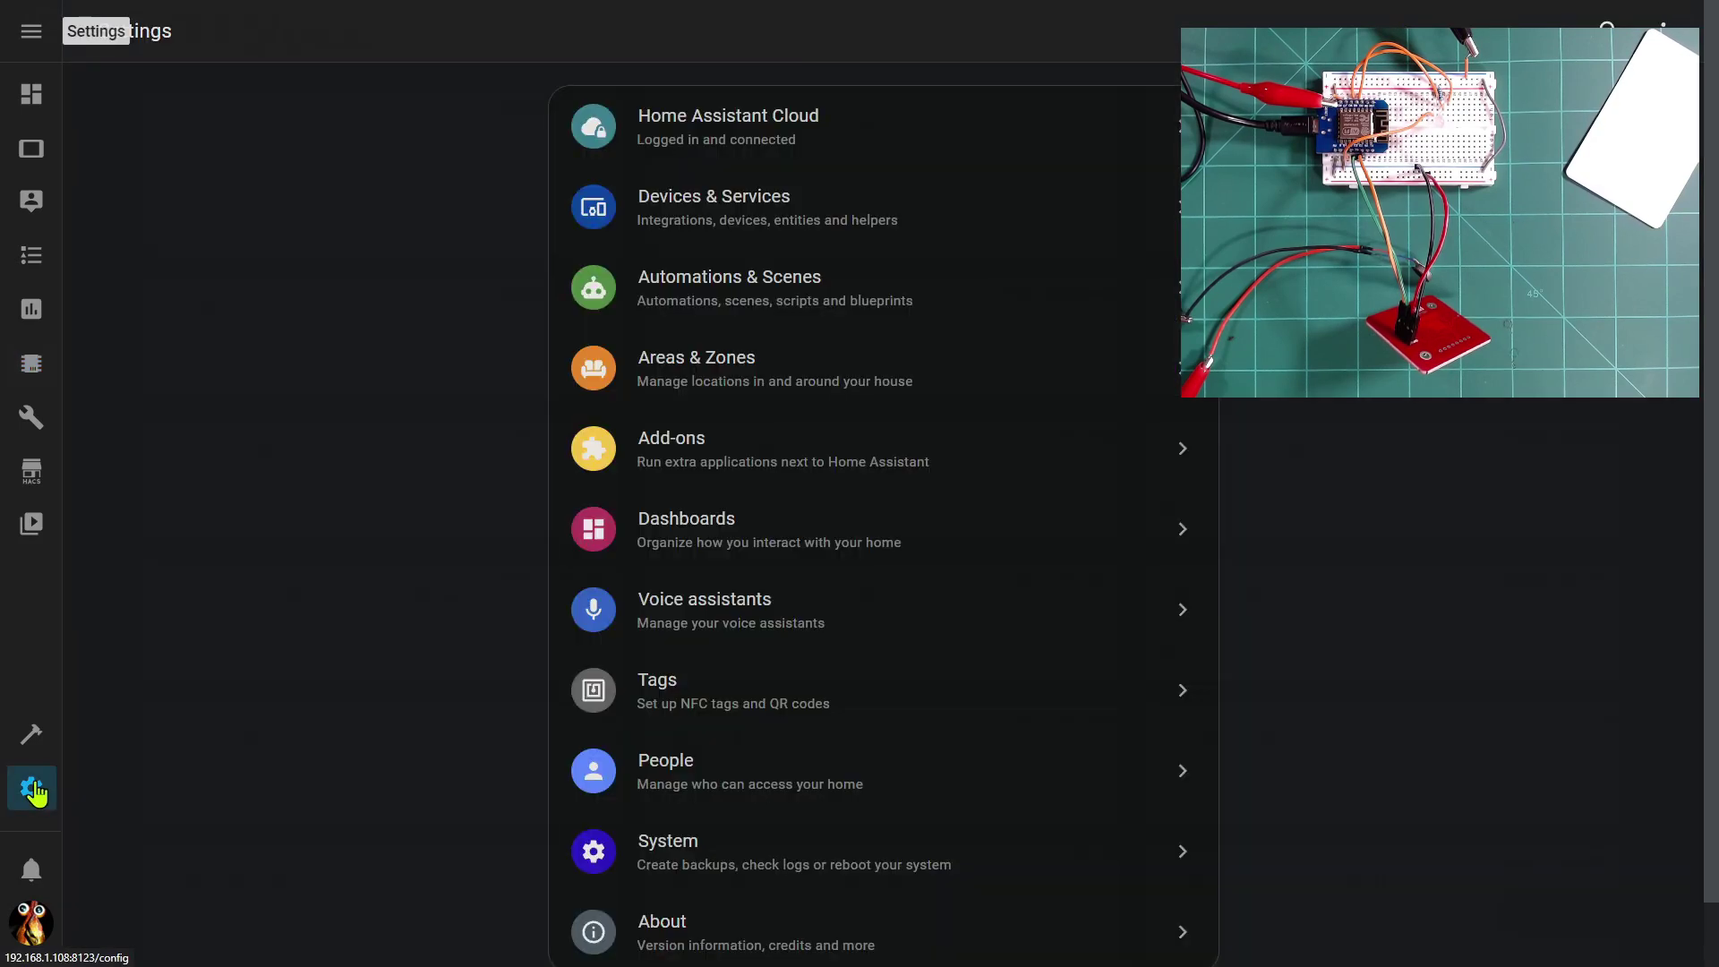
{"action": "left_click", "coordinate": [662, 706]}
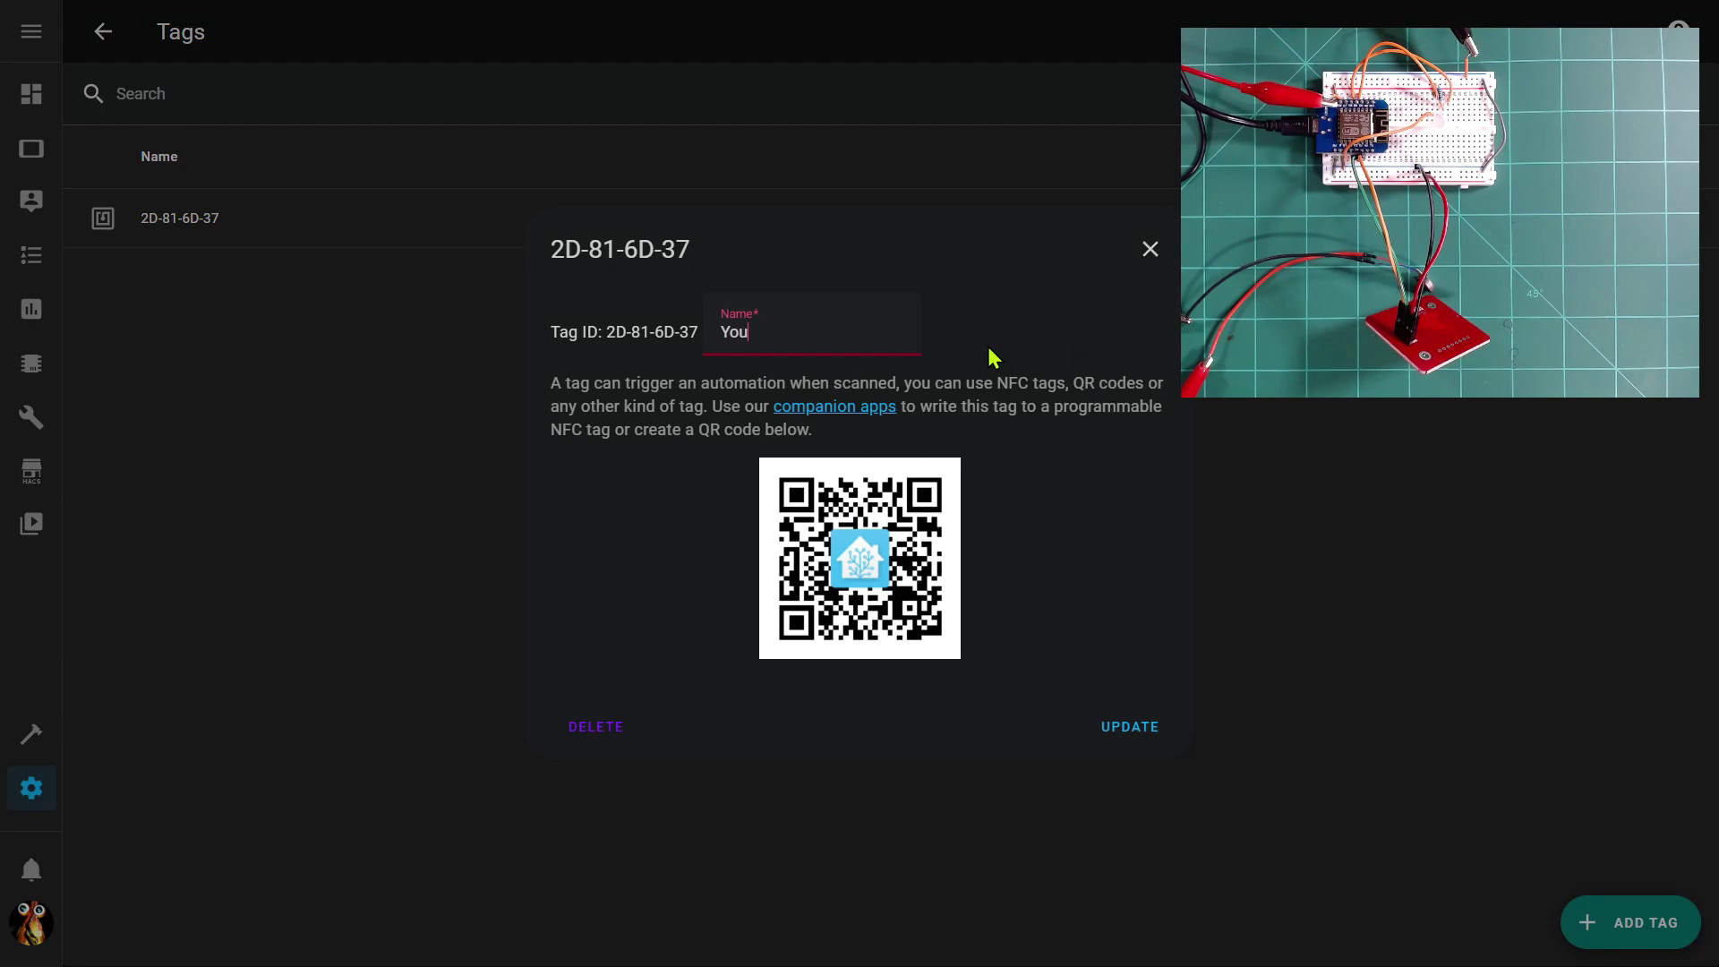
{"action": "type", "text": "tube Test"}
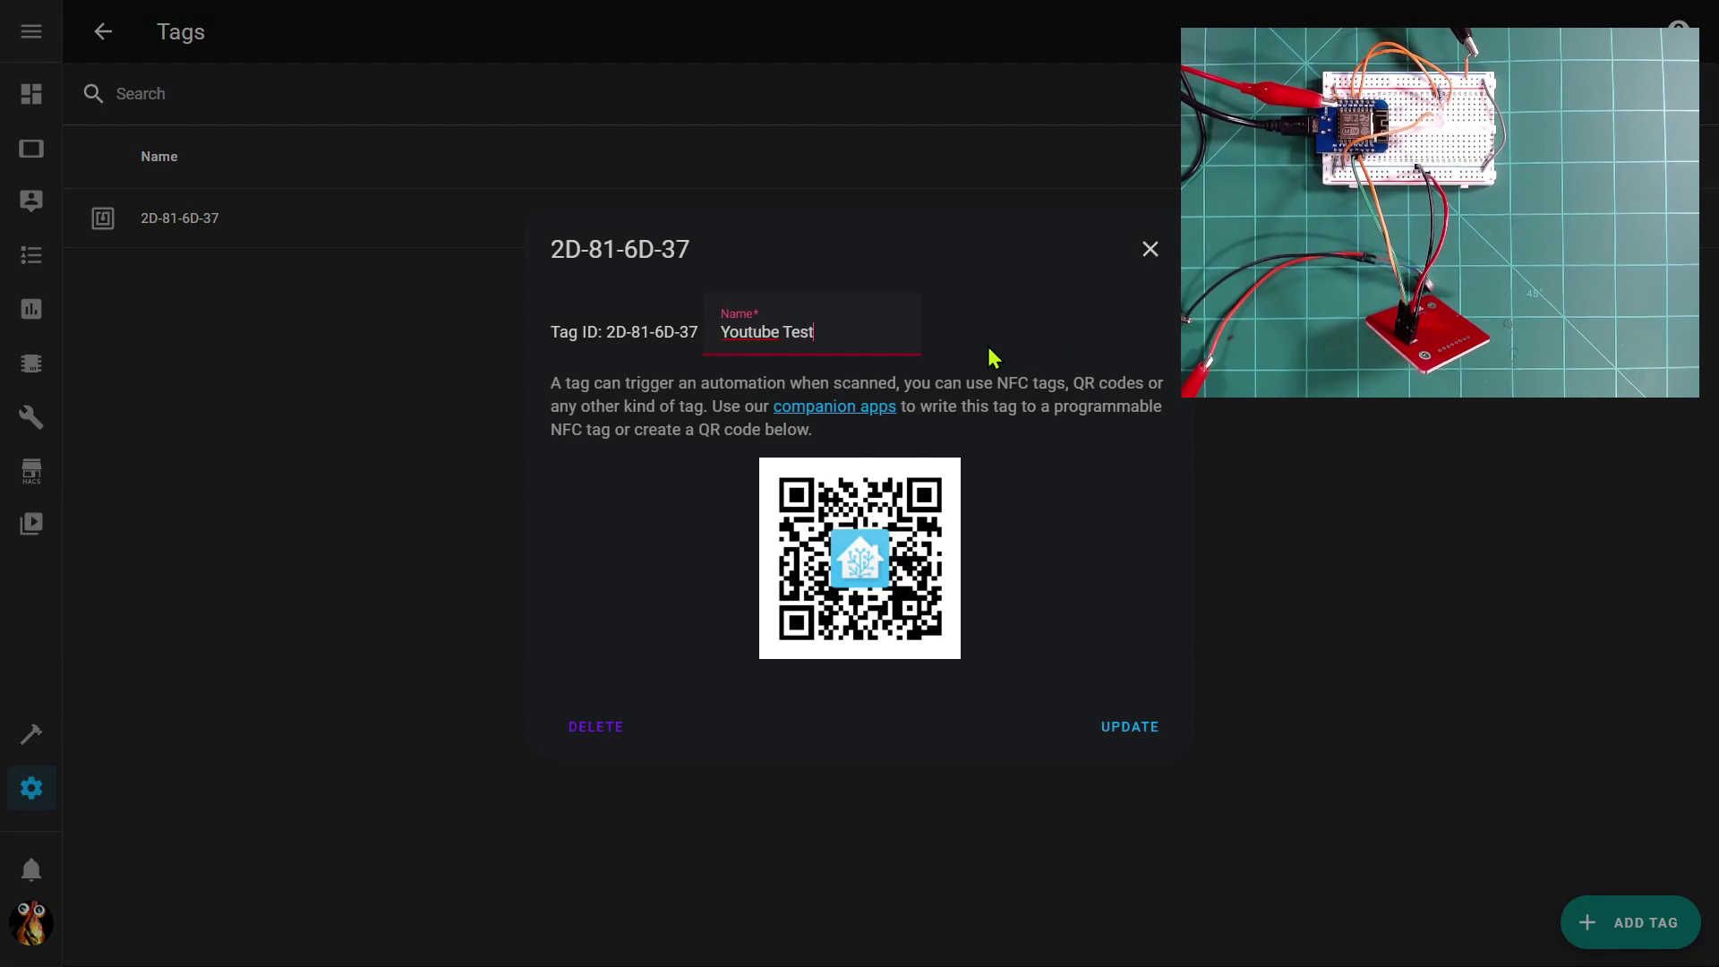
{"action": "left_click", "coordinate": [1106, 730]}
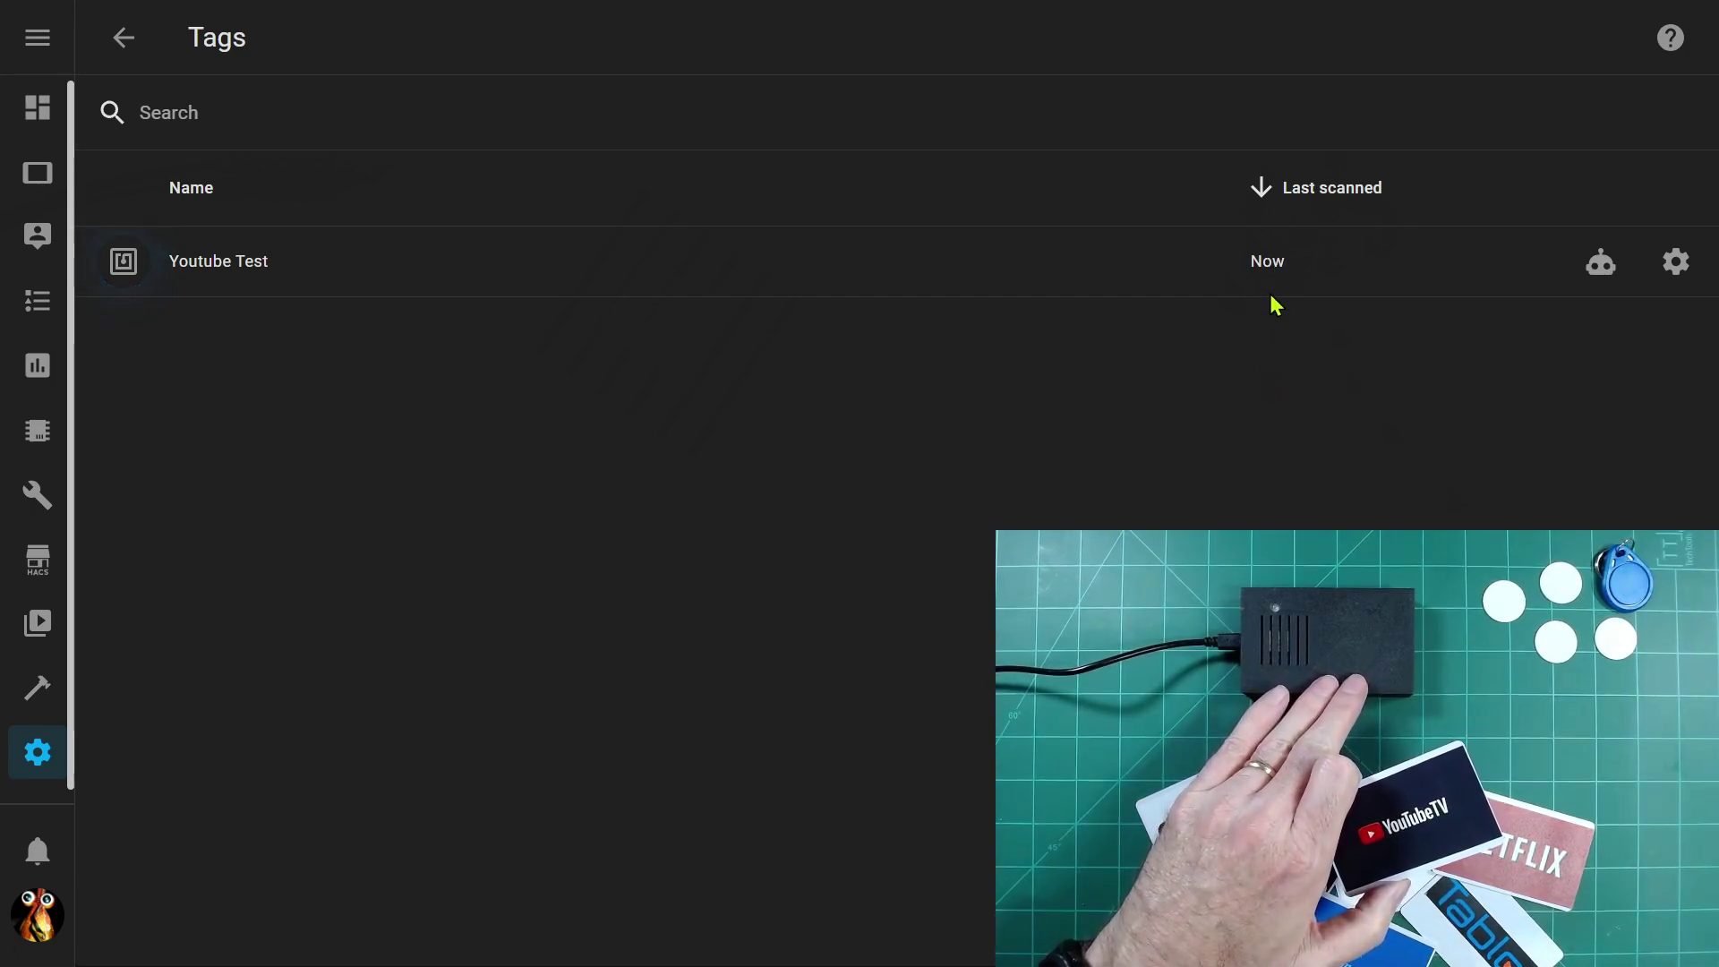
Step: Rename the Youtube Test tag to 'Youtube TV'
{"action": "left_click", "coordinate": [1676, 265]}
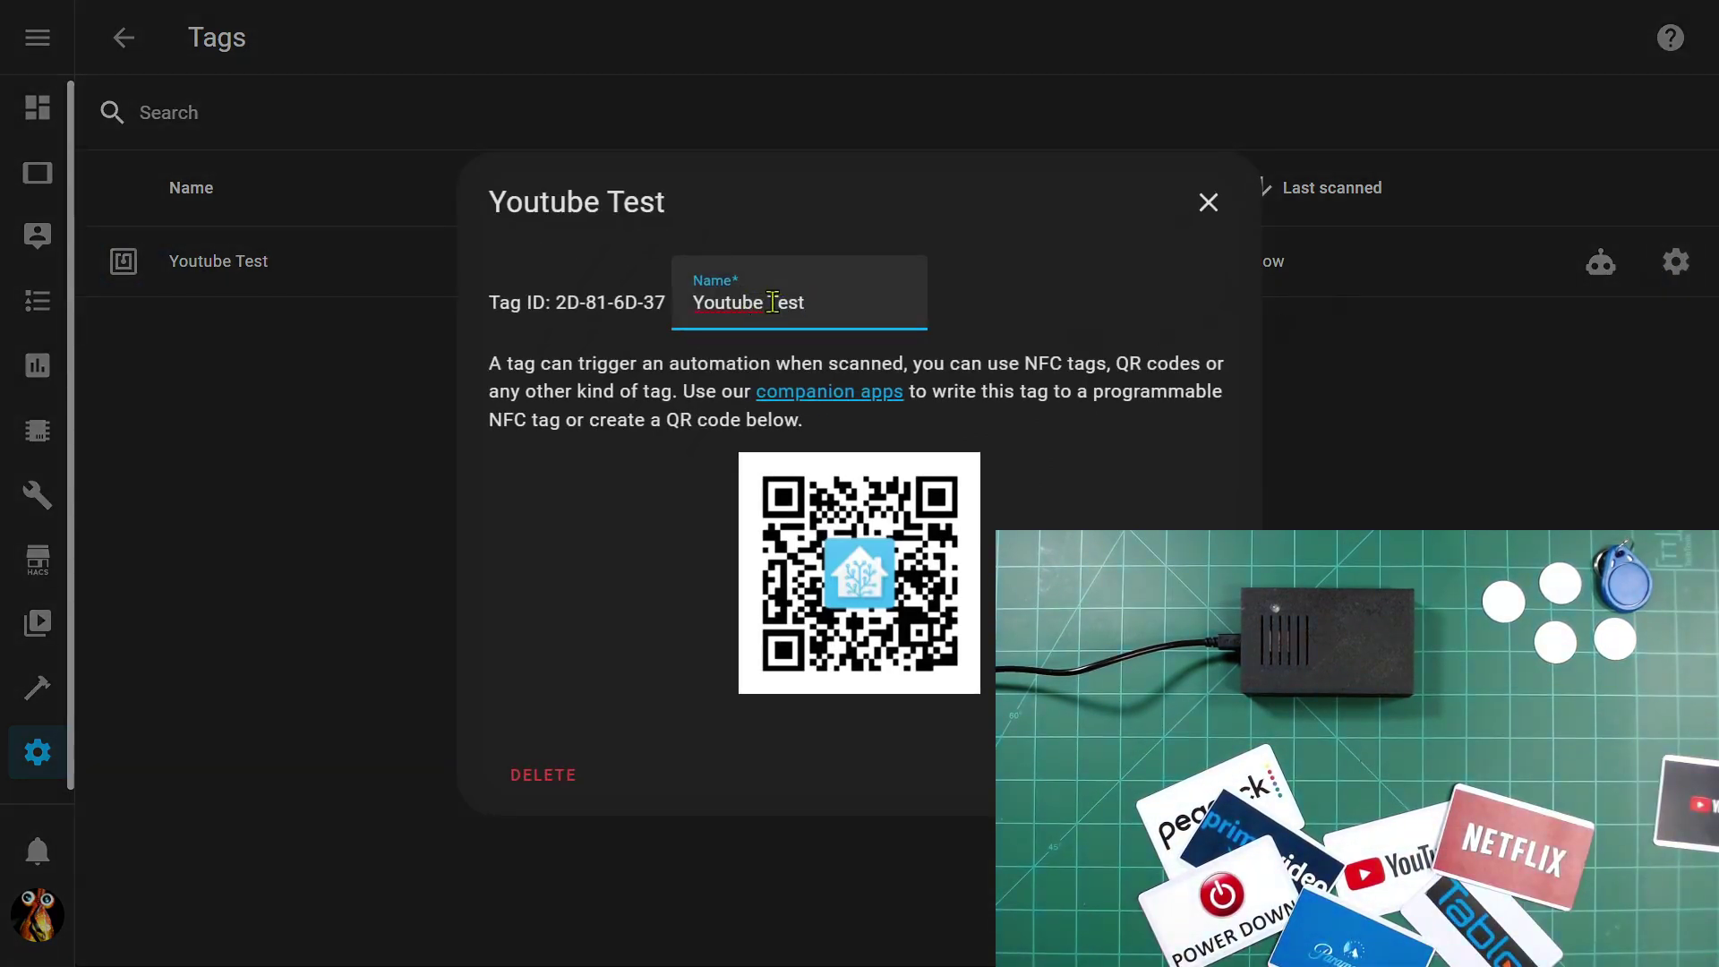
{"action": "type", "text": "TV"}
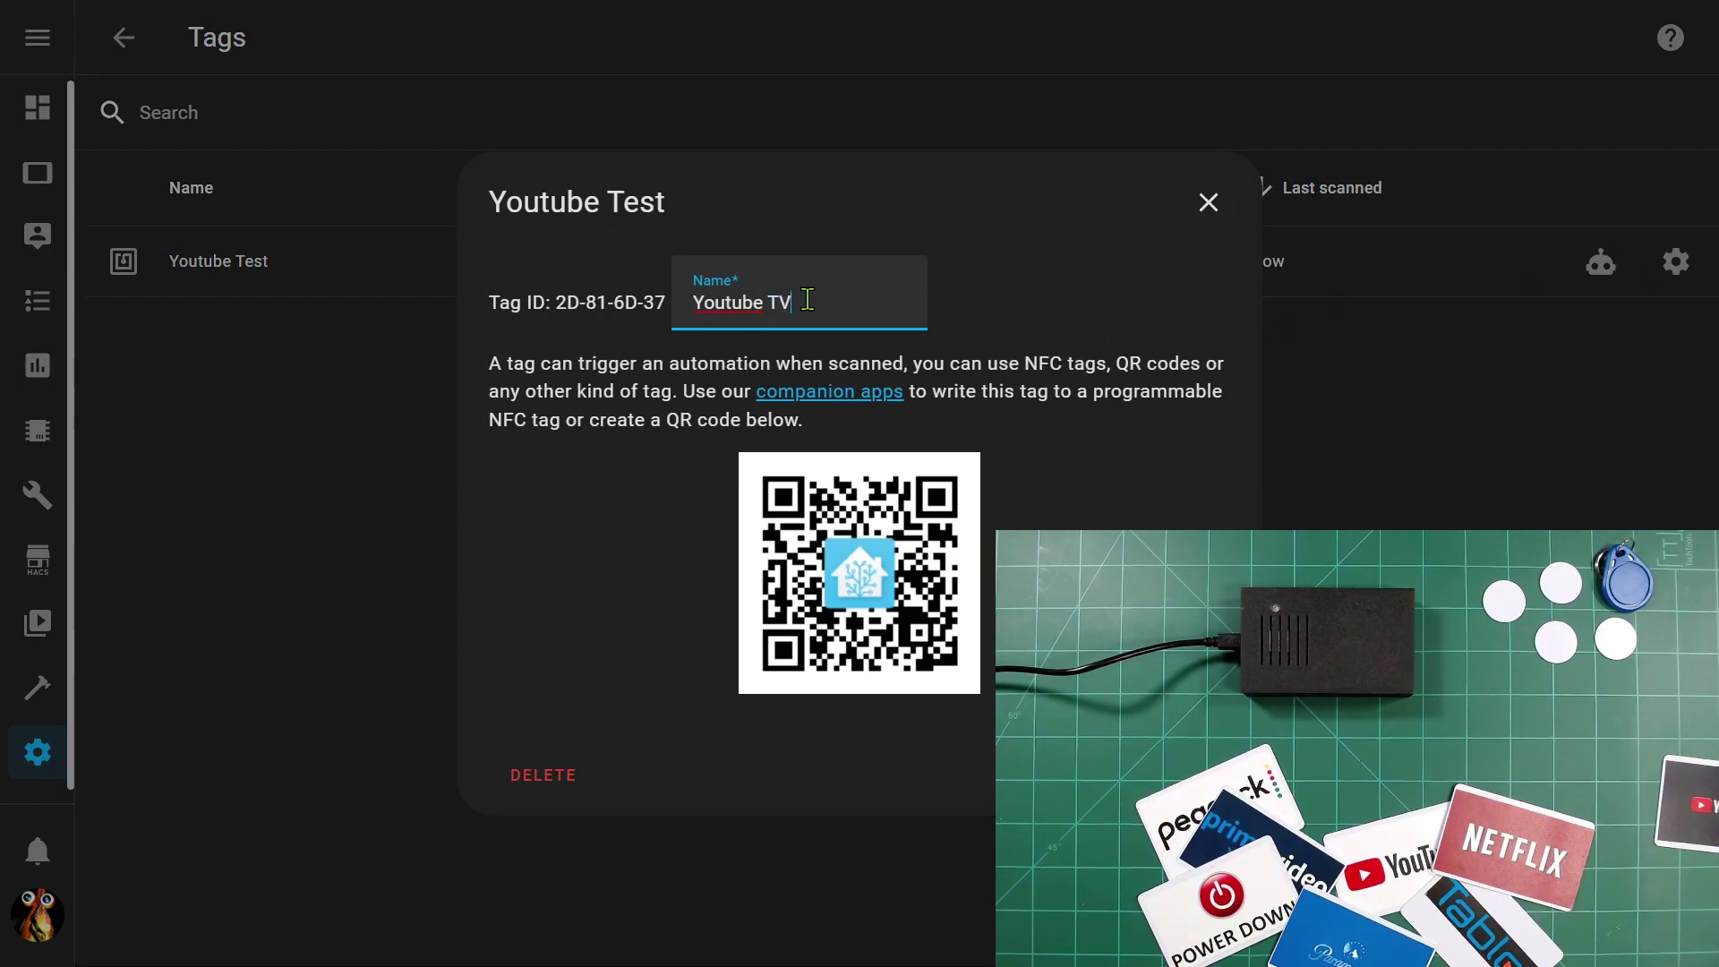
{"action": "key", "text": "Return"}
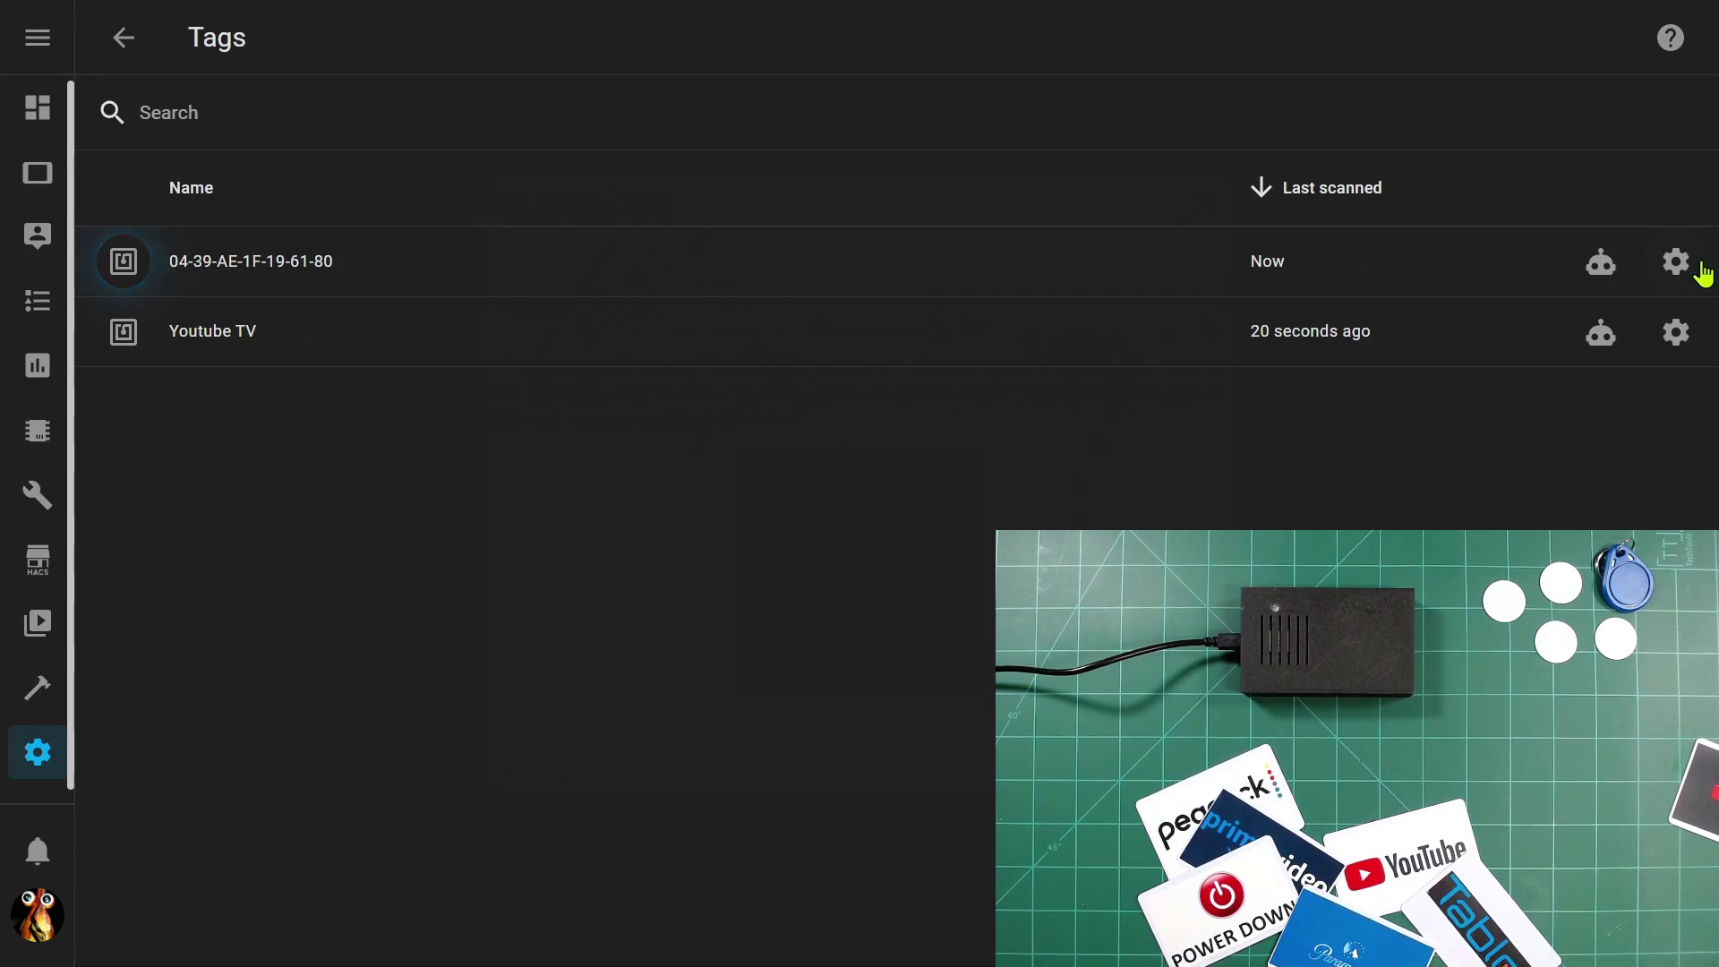
Step: Name the other newly scanned tags Netflix, YouTube, Peacock and the remaining services
{"action": "left_click", "coordinate": [1674, 262]}
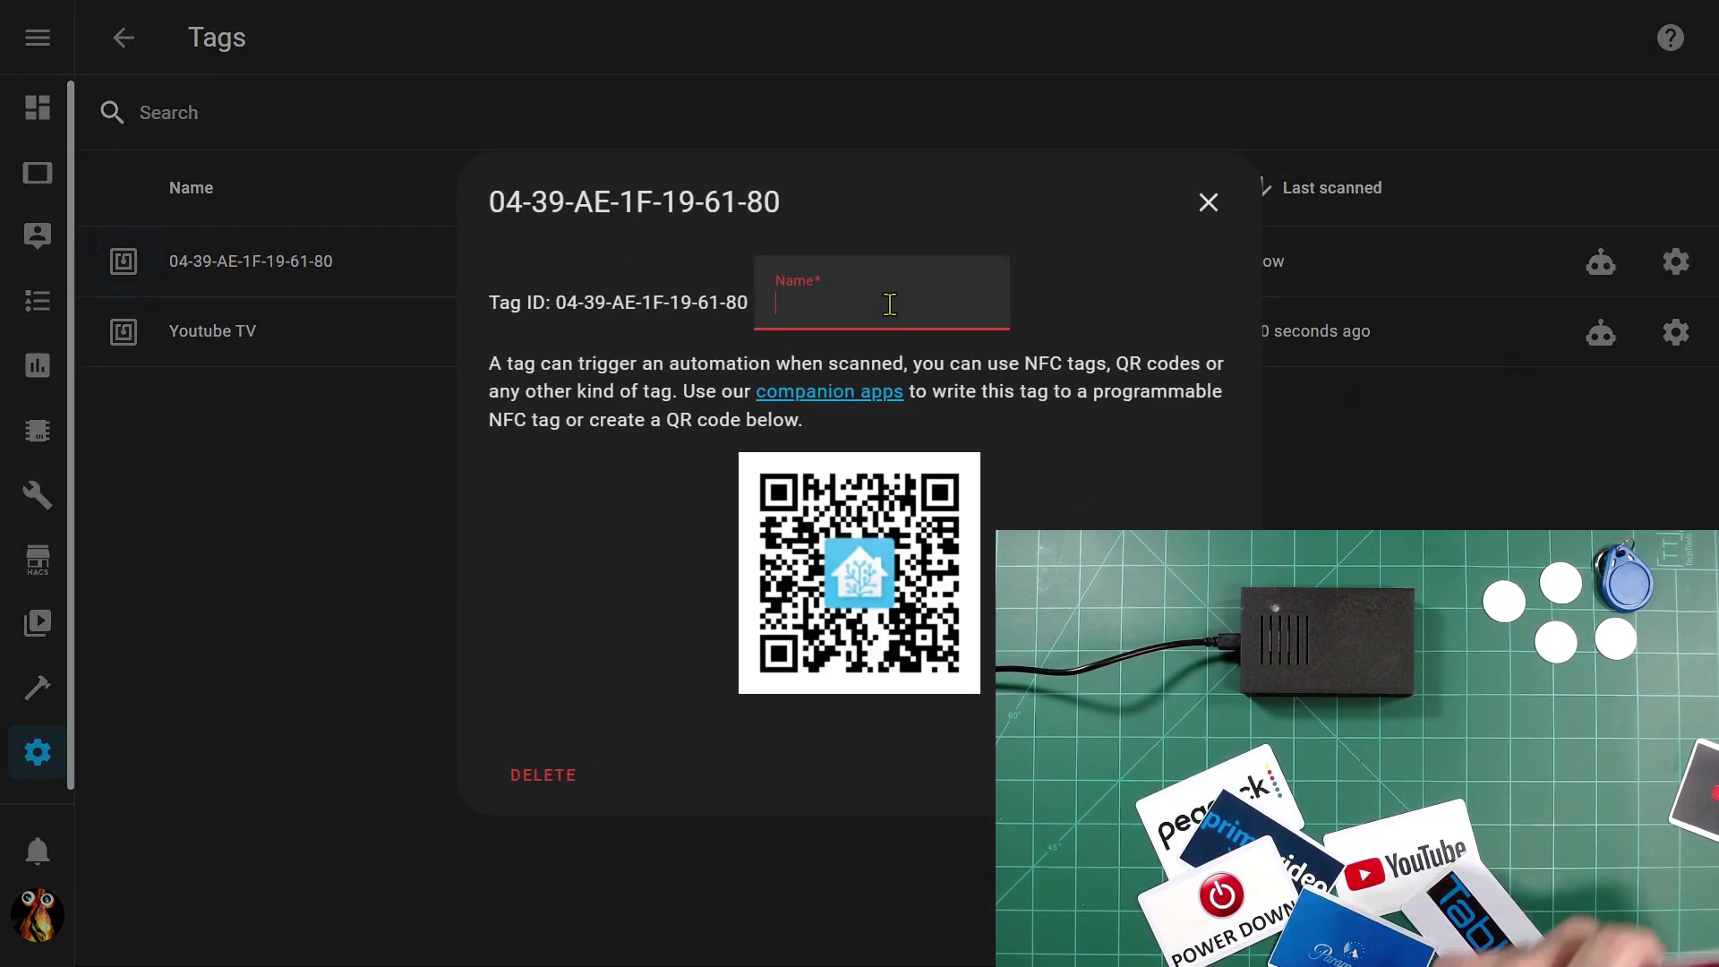
{"action": "type", "text": "Net"}
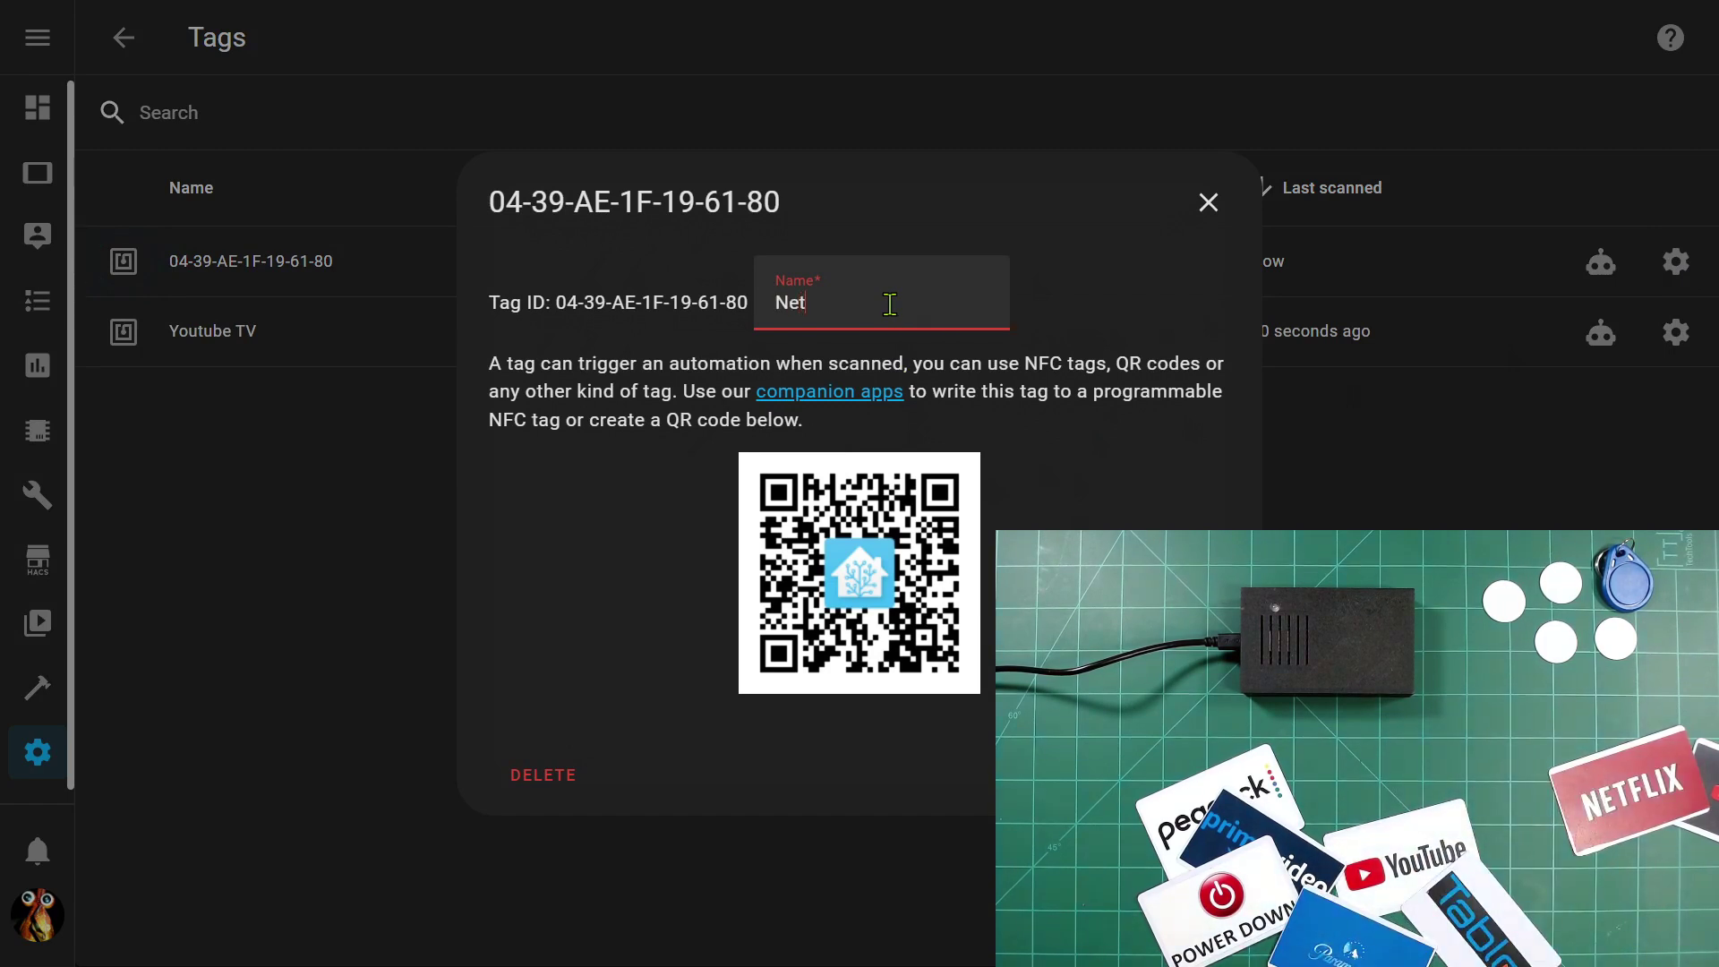
{"action": "type", "text": "flix"}
{"action": "key", "text": "Return"}
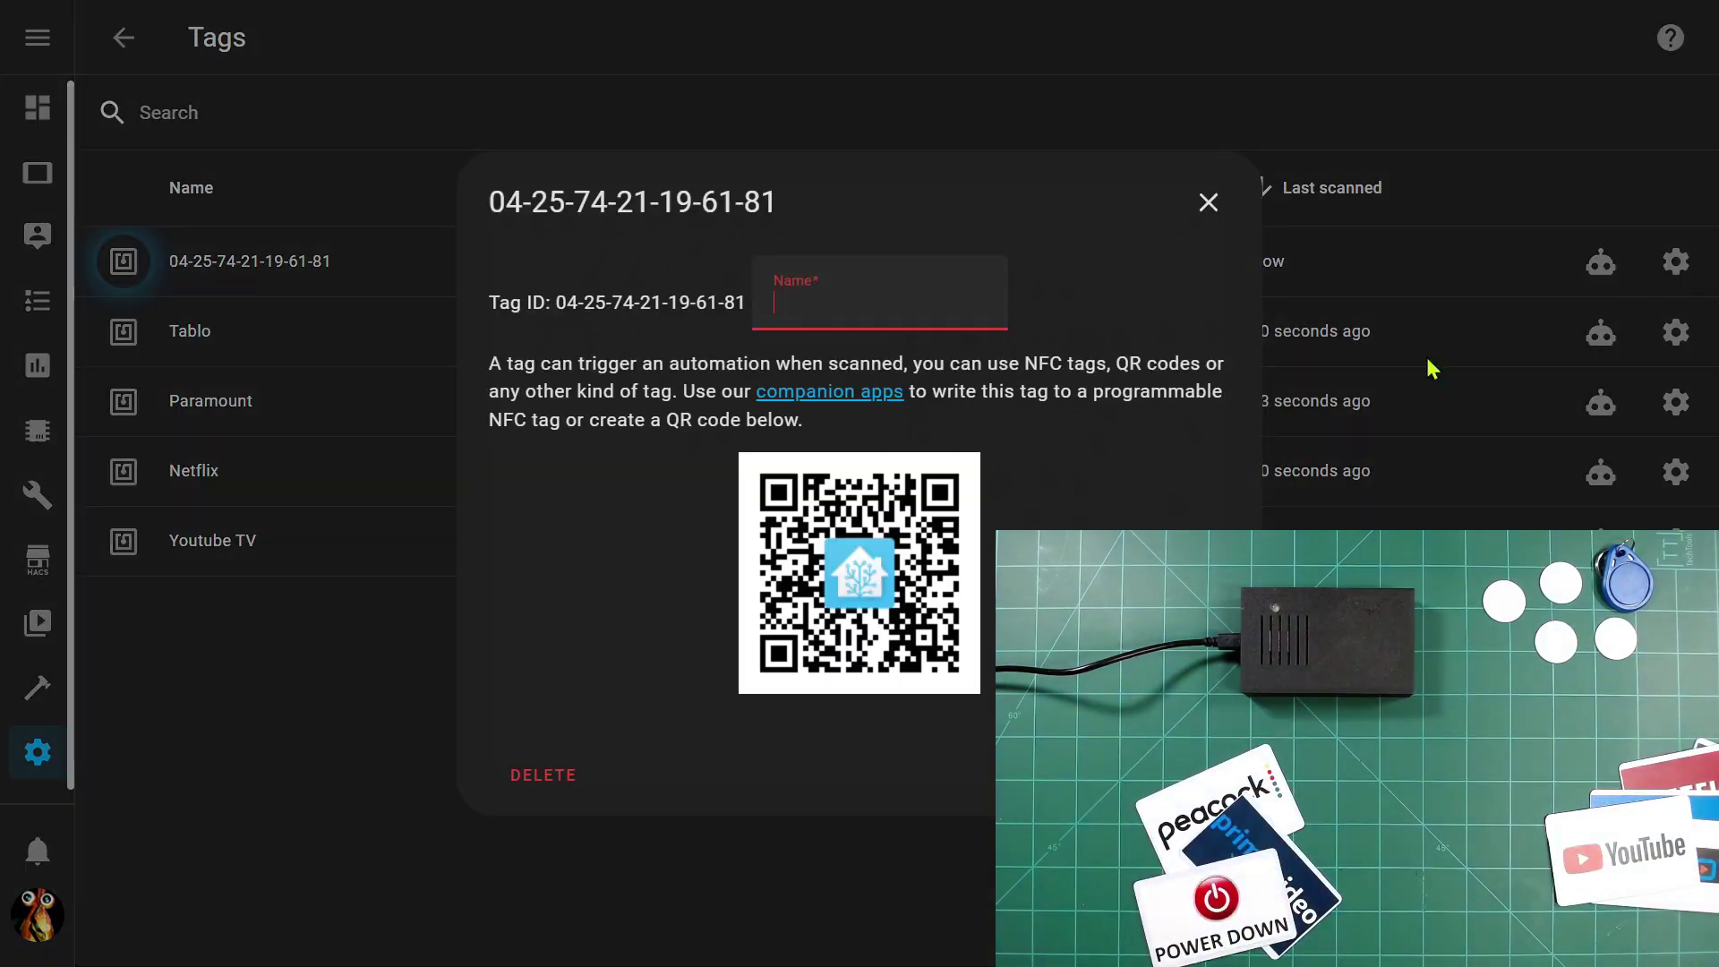
{"action": "type", "text": "YouTu"}
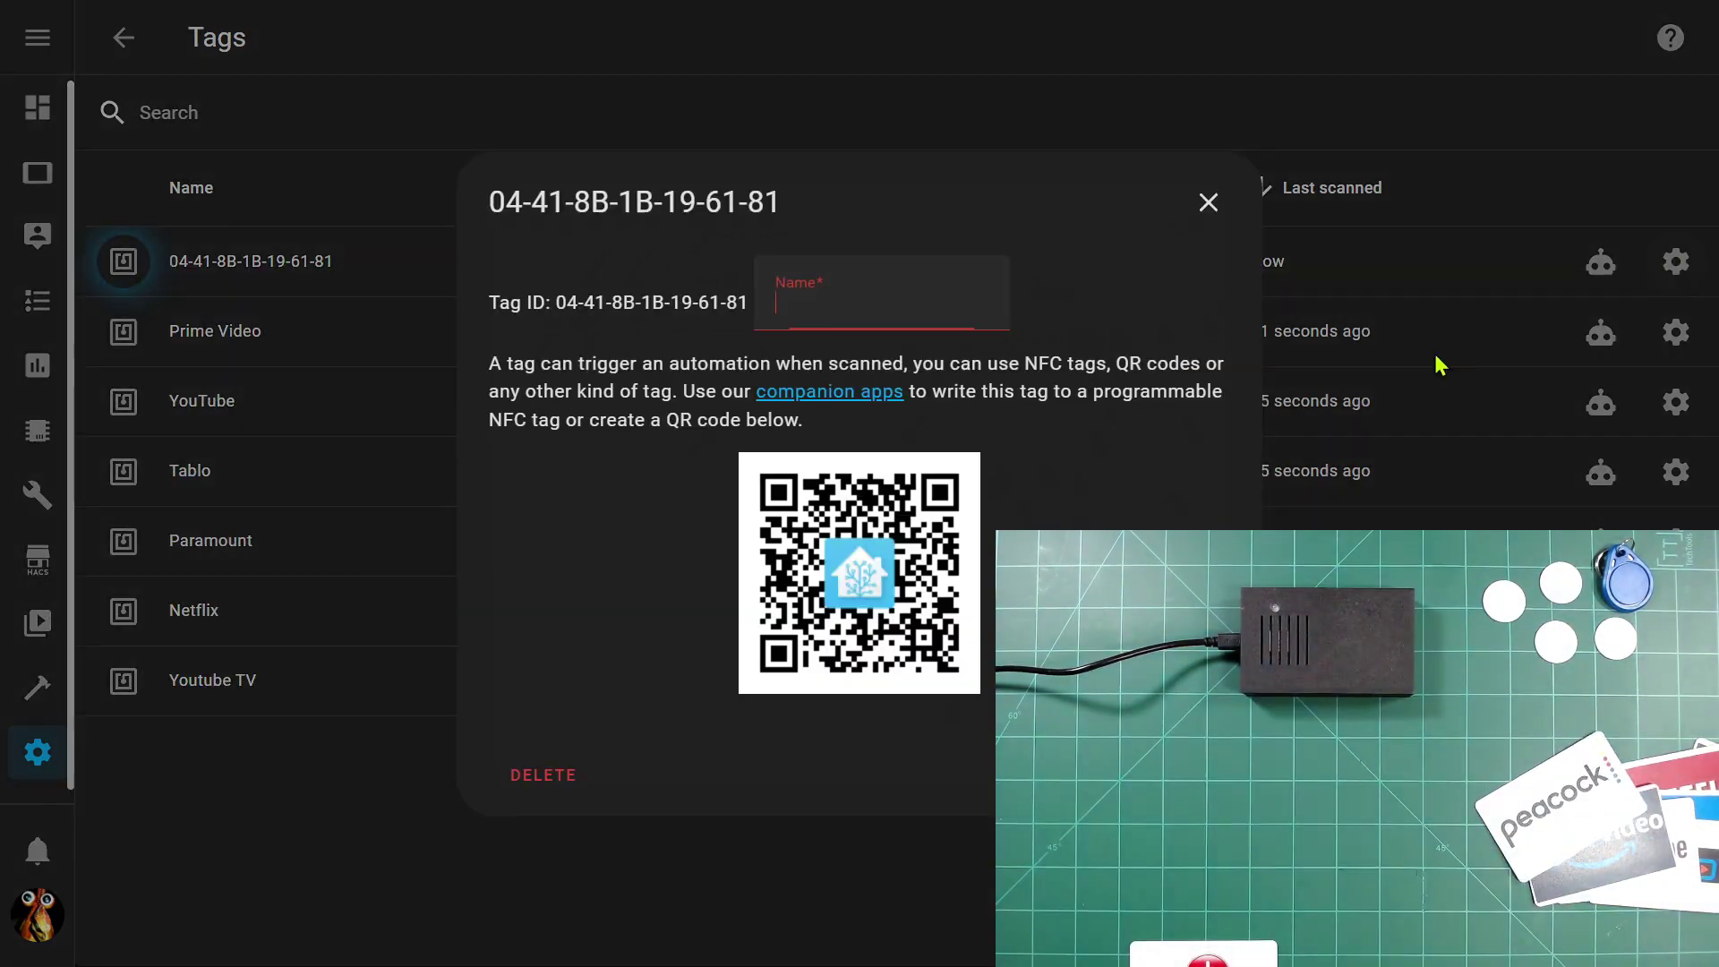
{"action": "type", "text": "Peacock"}
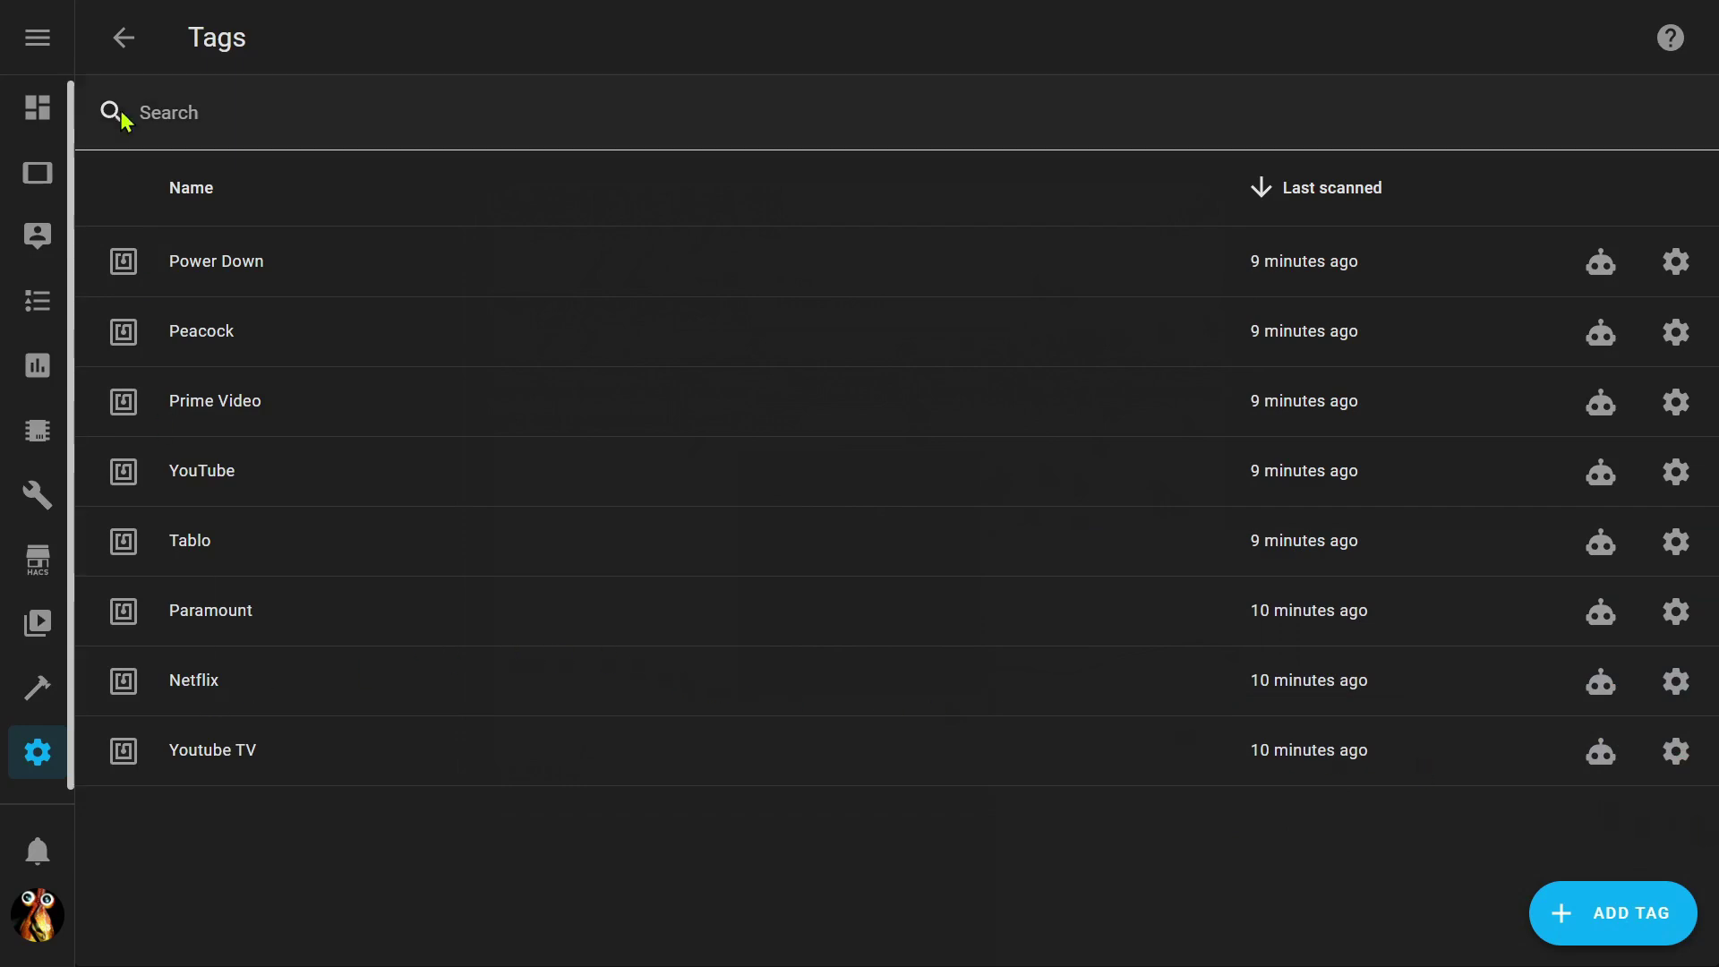
Step: Start a new empty automation from Automations & Scenes
{"action": "left_click", "coordinate": [122, 55]}
{"action": "left_click", "coordinate": [702, 356]}
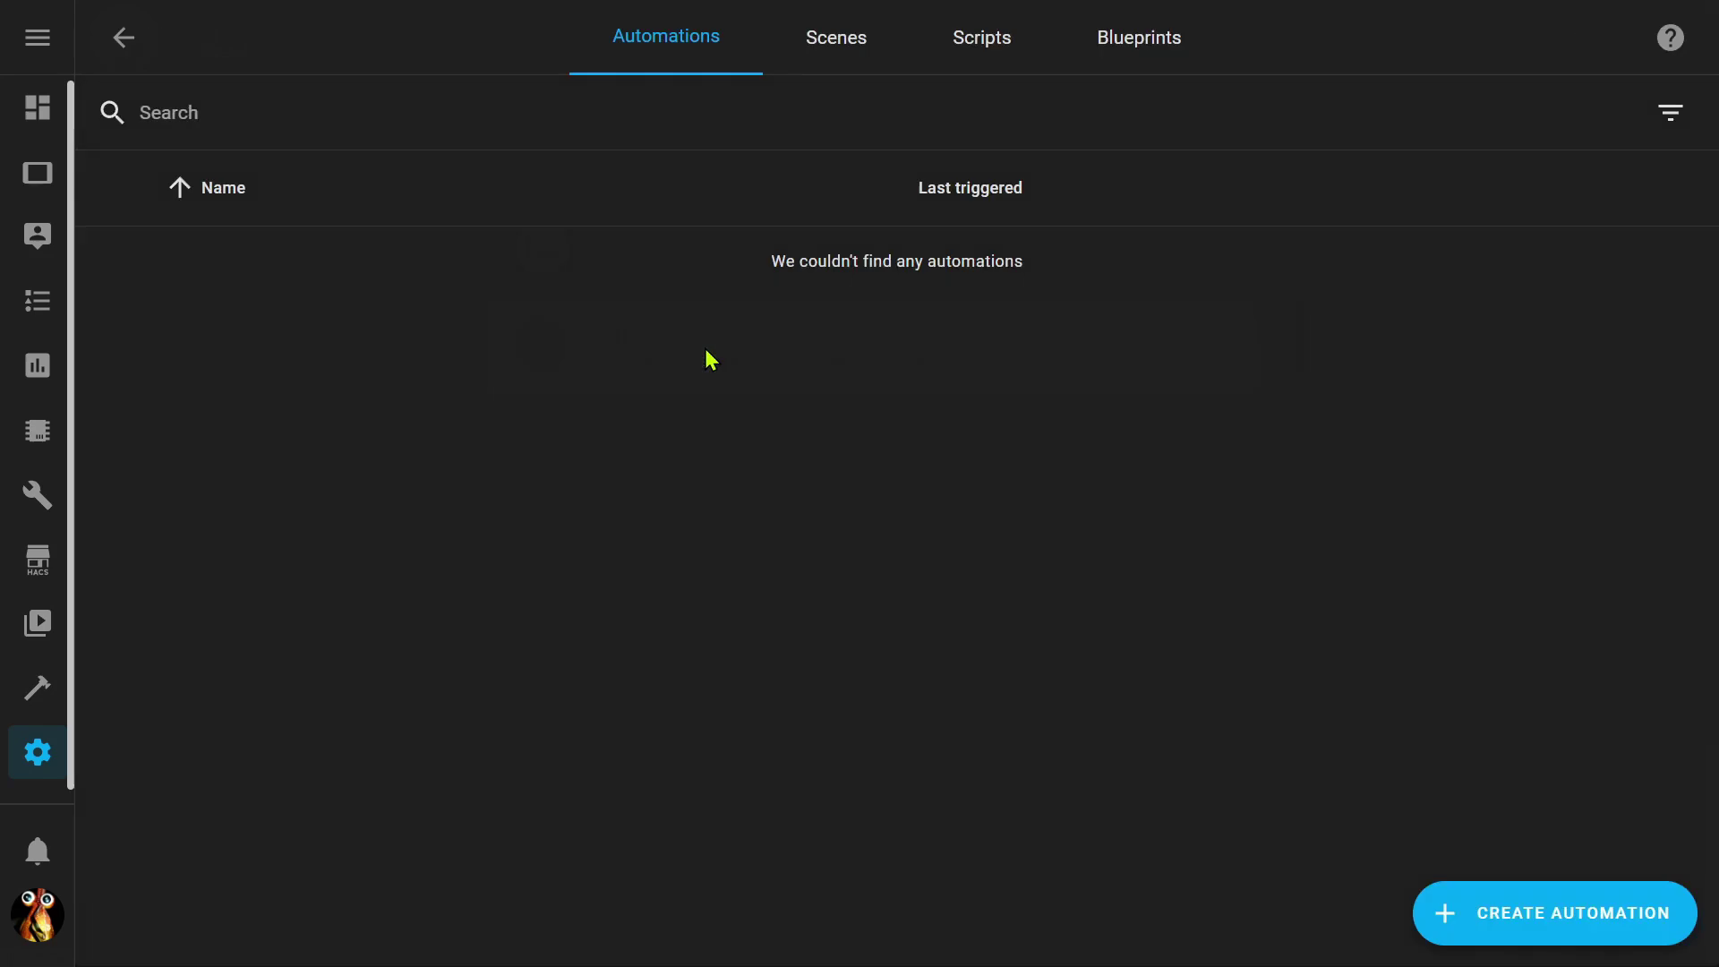
{"action": "left_click", "coordinate": [1562, 929]}
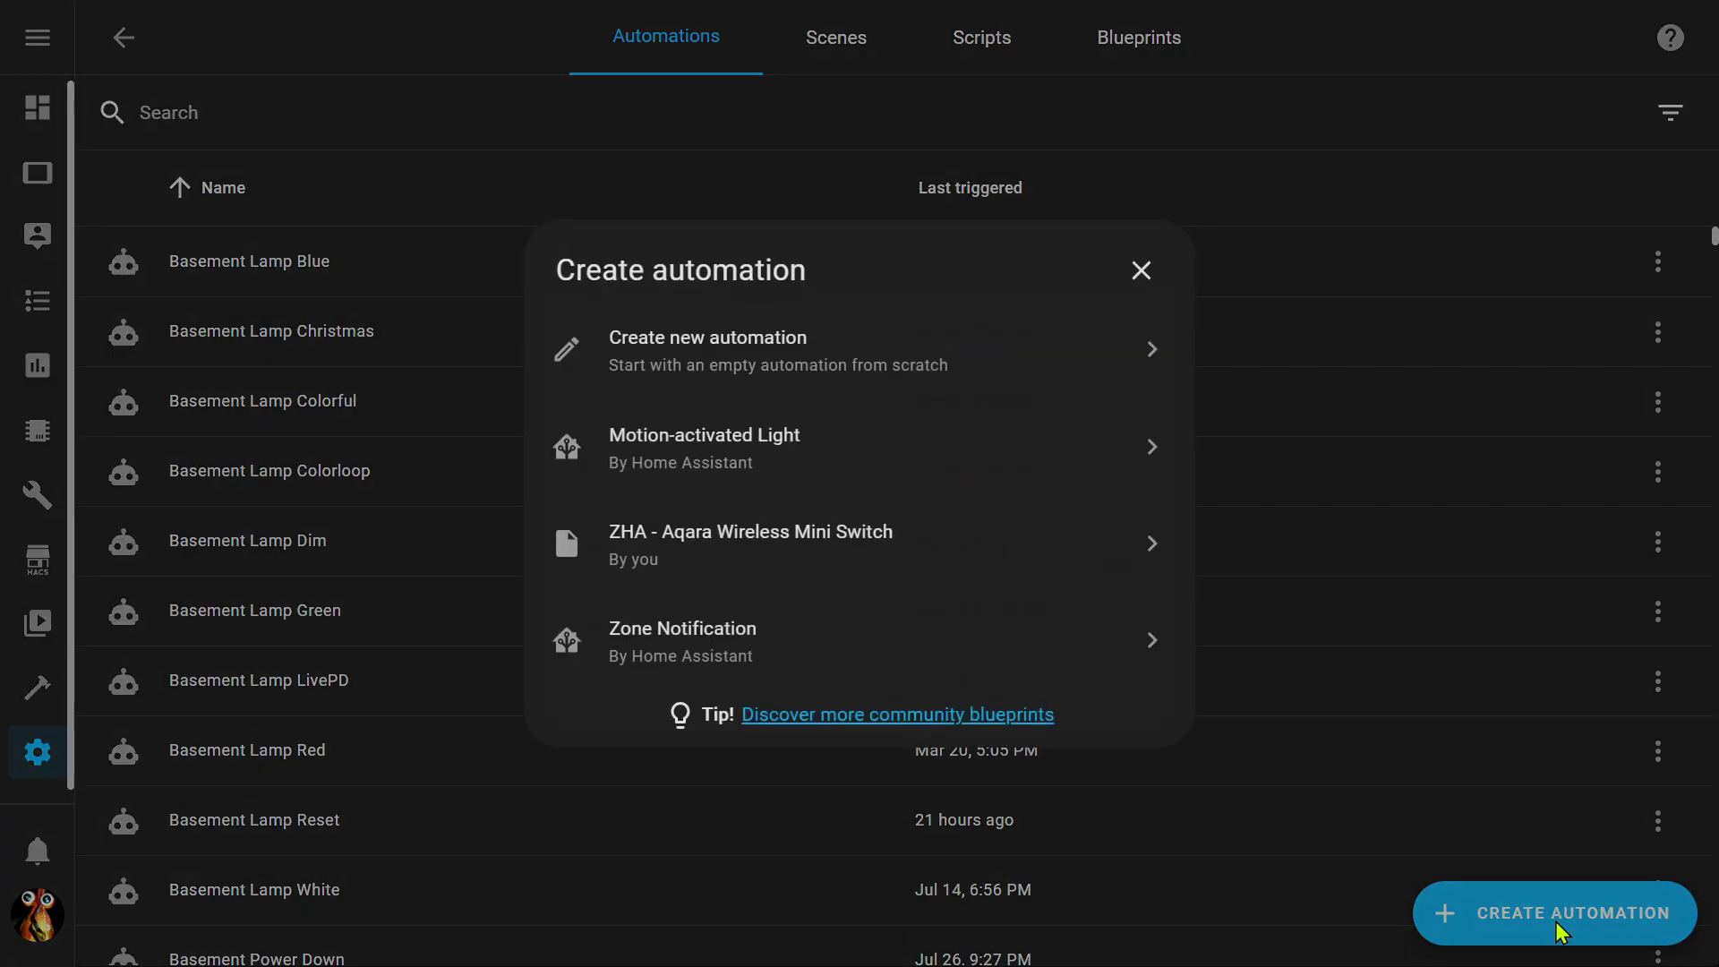
{"action": "left_click", "coordinate": [794, 383]}
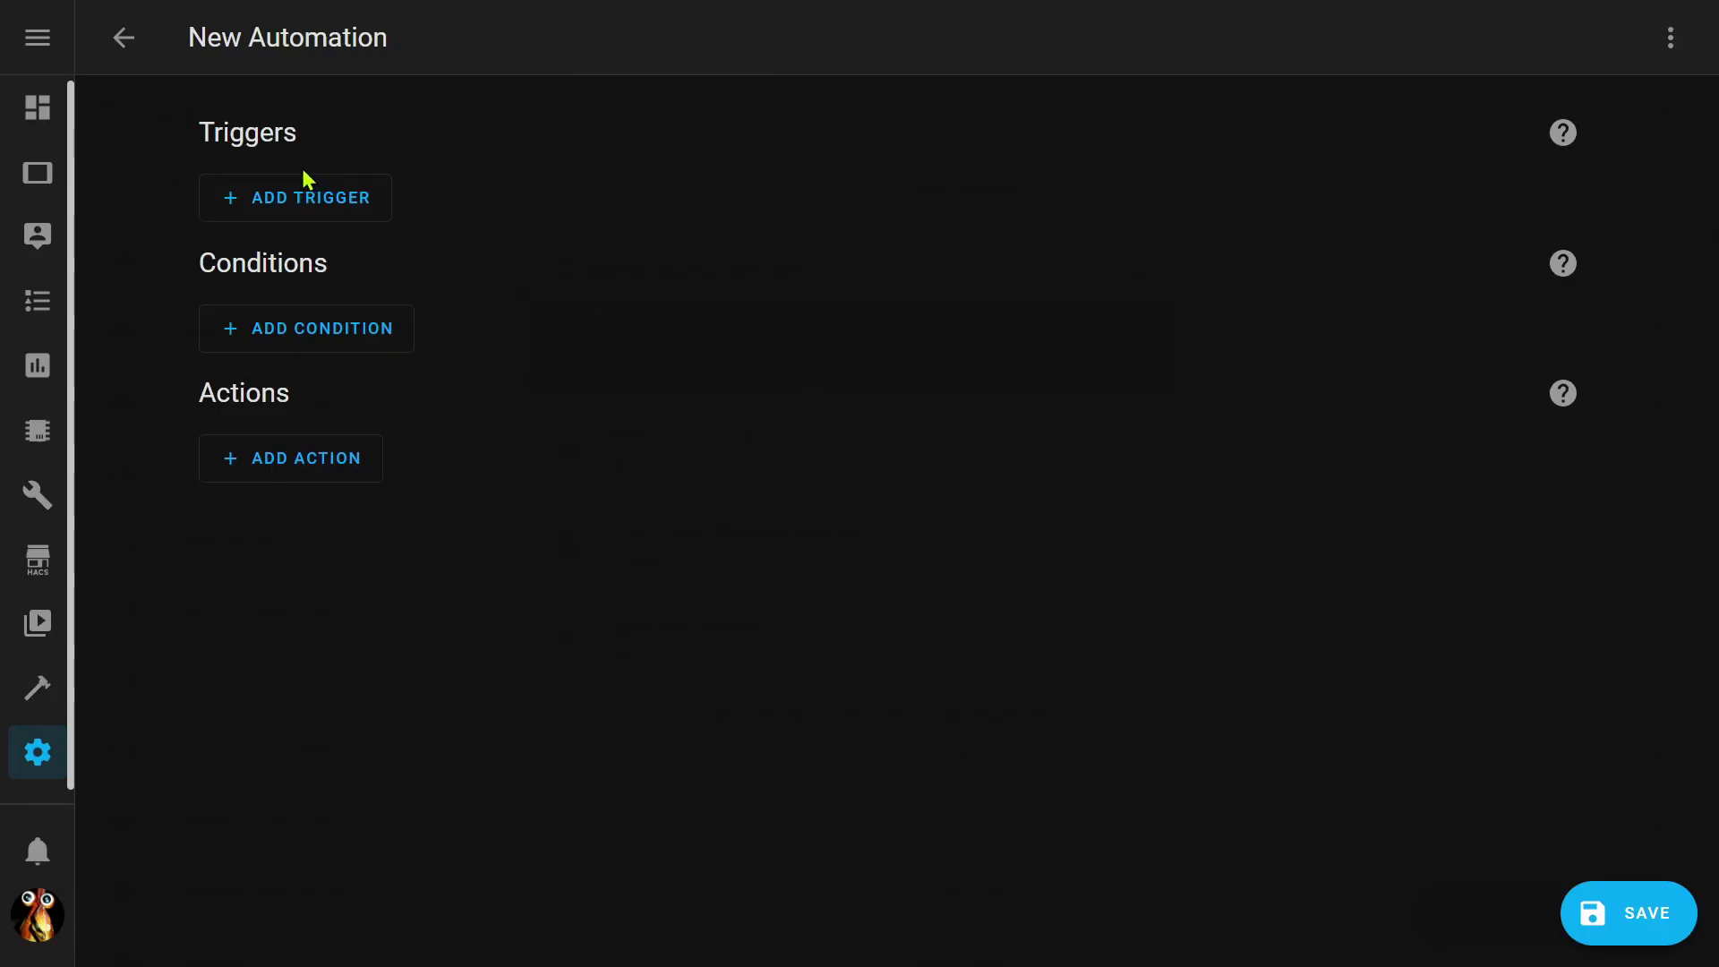
Step: Add a Tag trigger that fires when the Youtube TV tag is scanned
{"action": "left_click", "coordinate": [312, 204]}
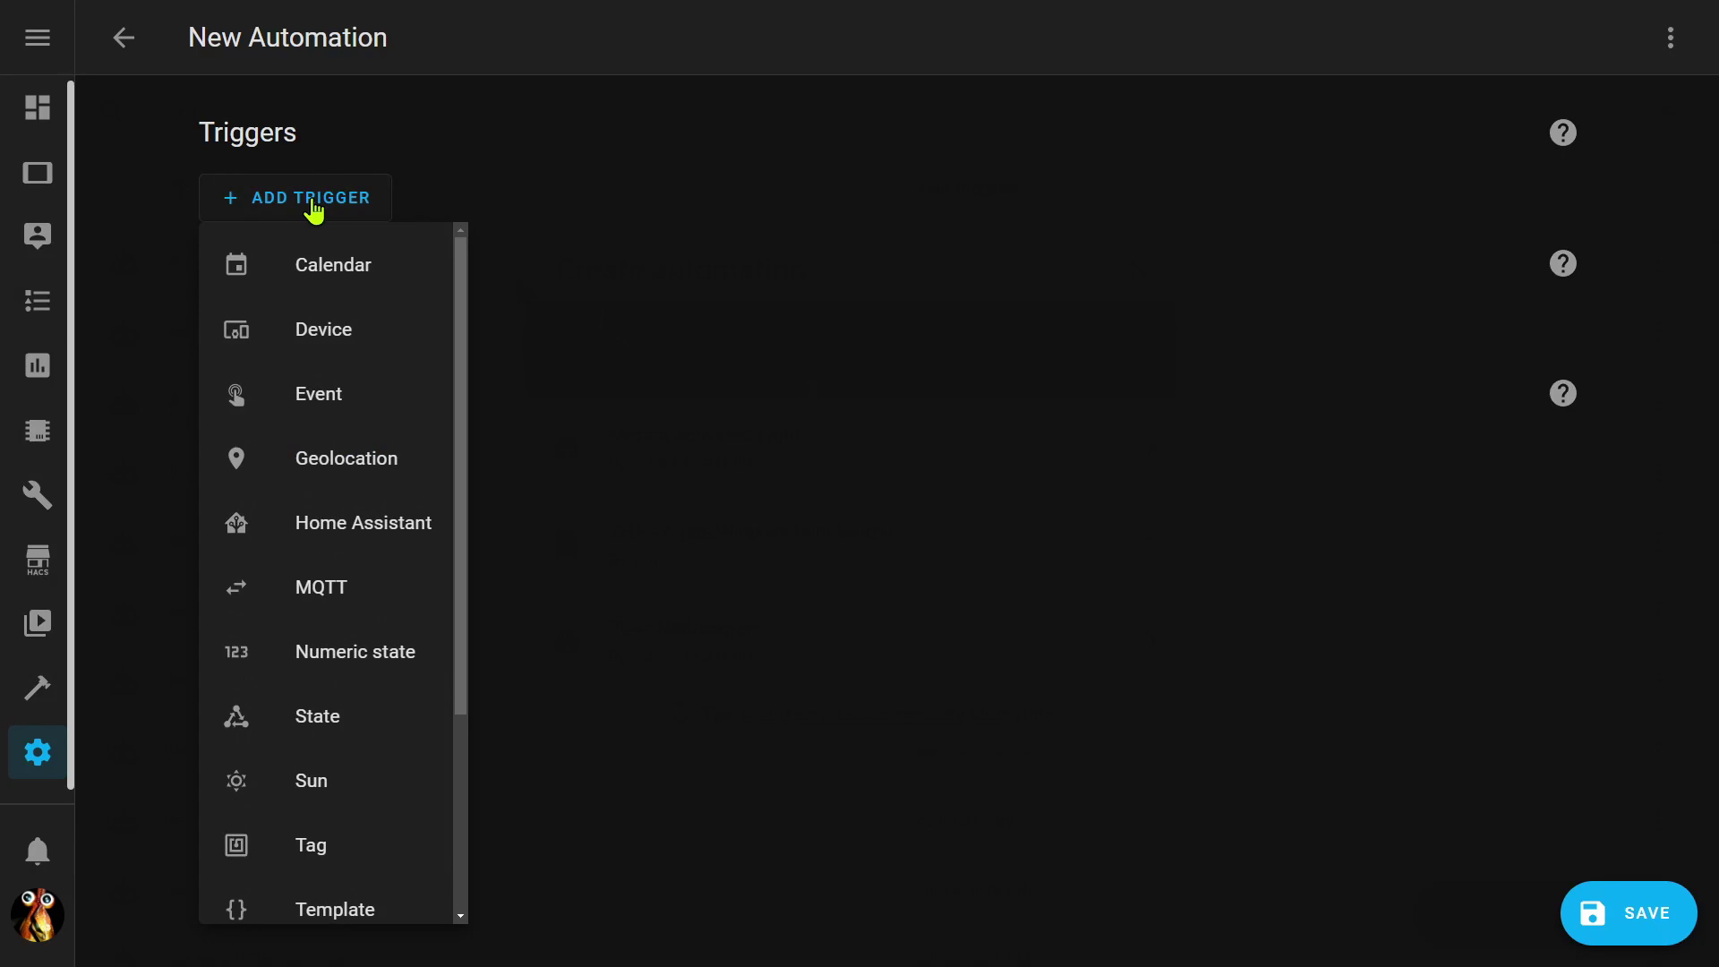
{"action": "left_click", "coordinate": [326, 852]}
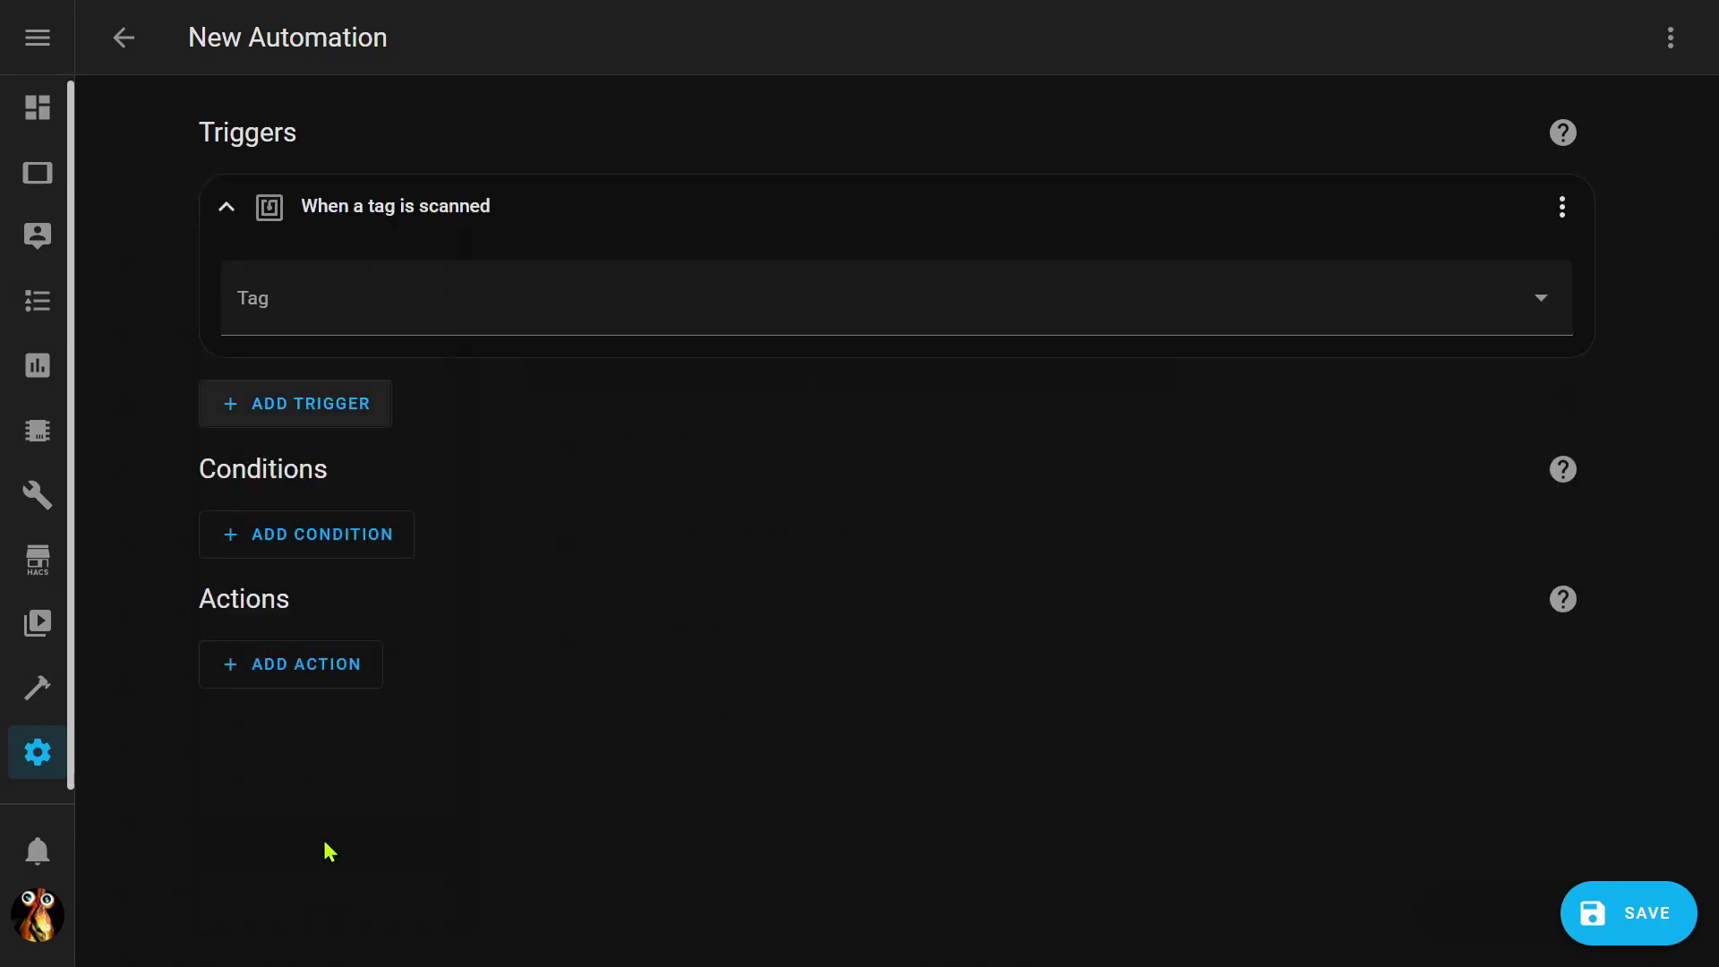
{"action": "left_click", "coordinate": [415, 327]}
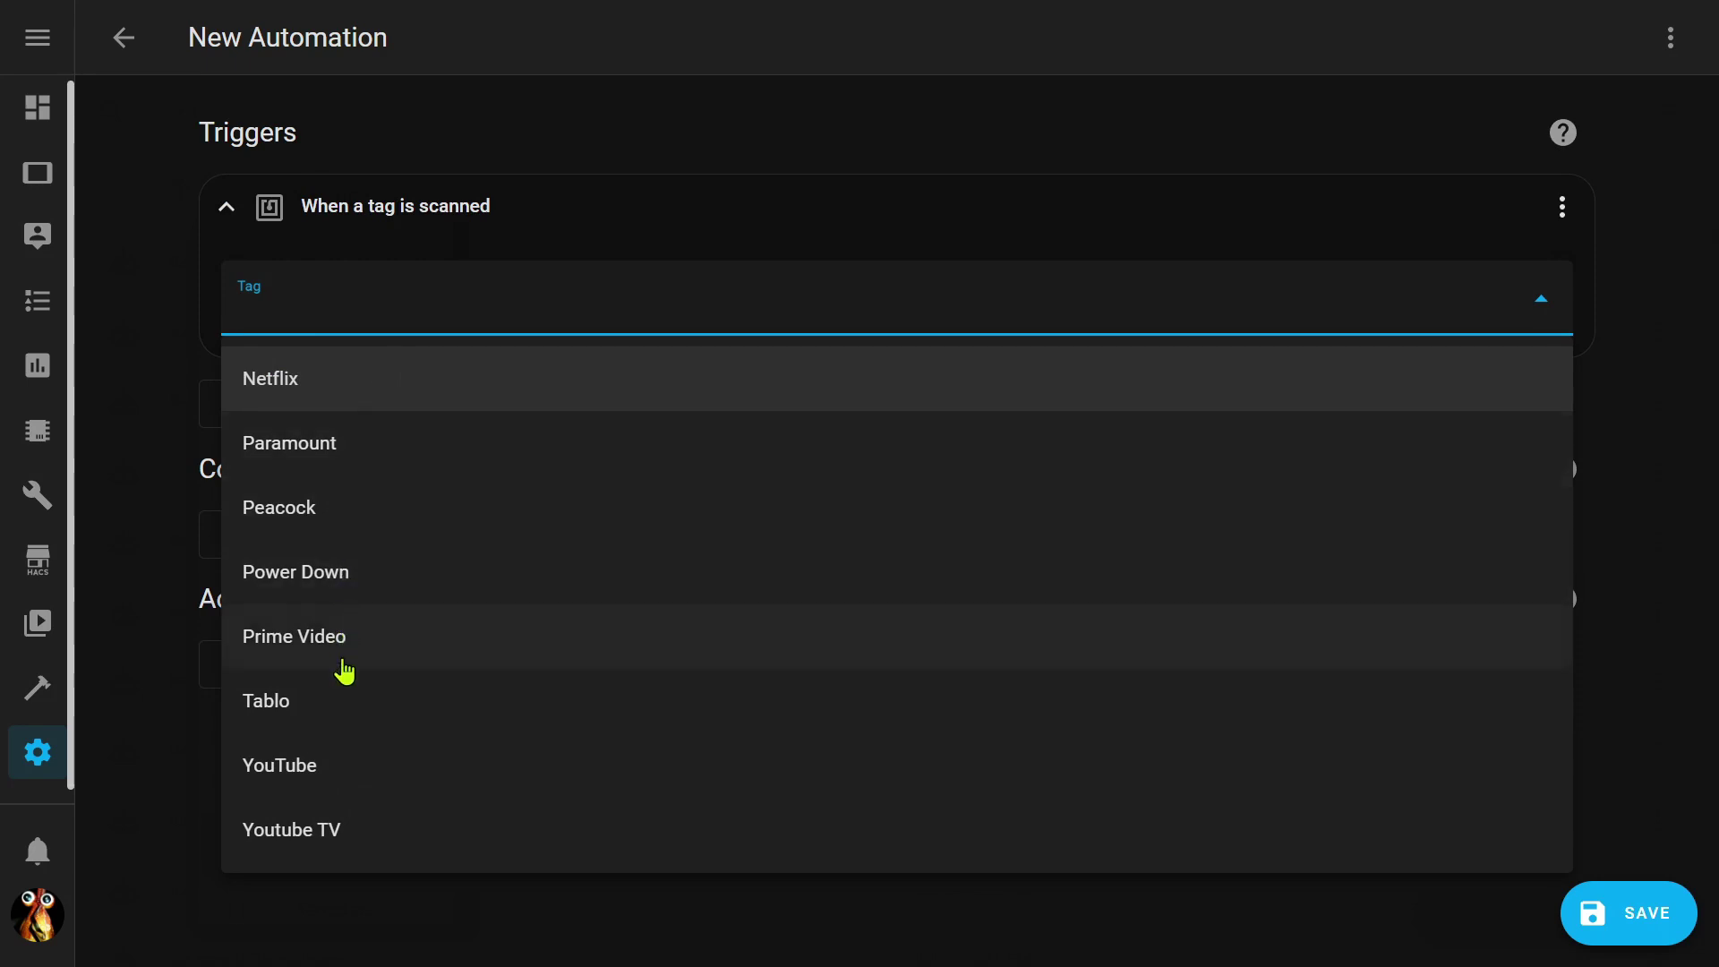
{"action": "left_click", "coordinate": [333, 832]}
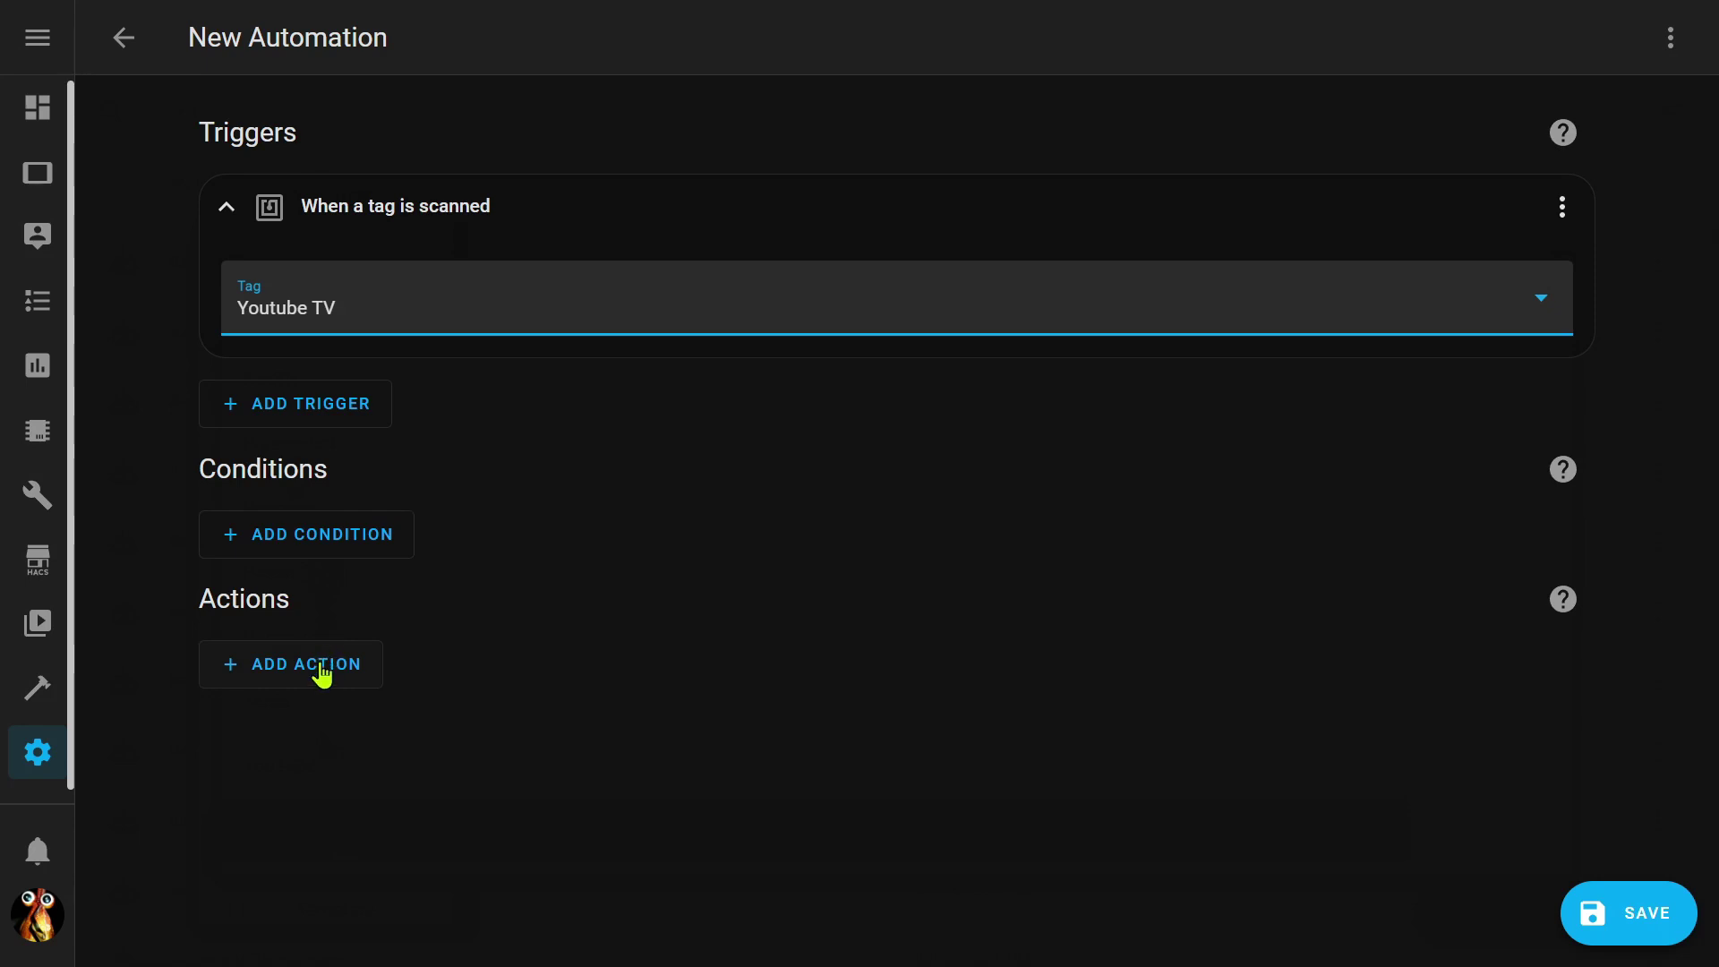
Step: Add a Call service action running Script: YouTube TV (script.btn_roku_yo…)
{"action": "left_click", "coordinate": [321, 671]}
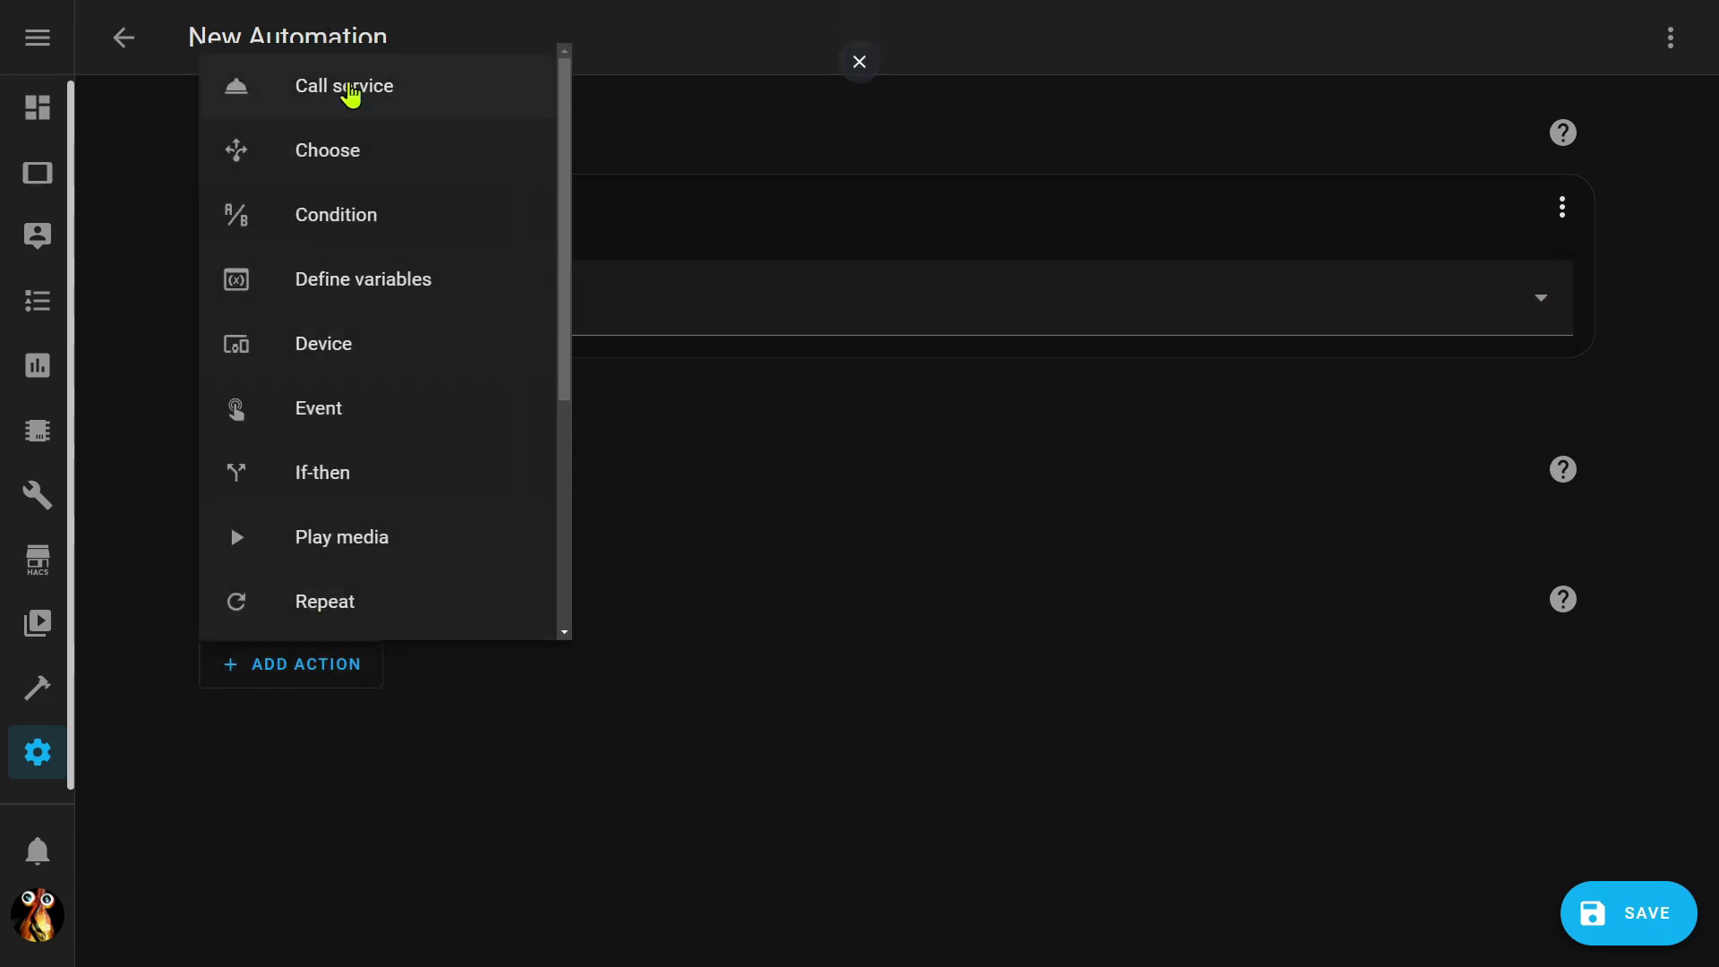
{"action": "left_click", "coordinate": [351, 89]}
{"action": "left_click", "coordinate": [364, 775]}
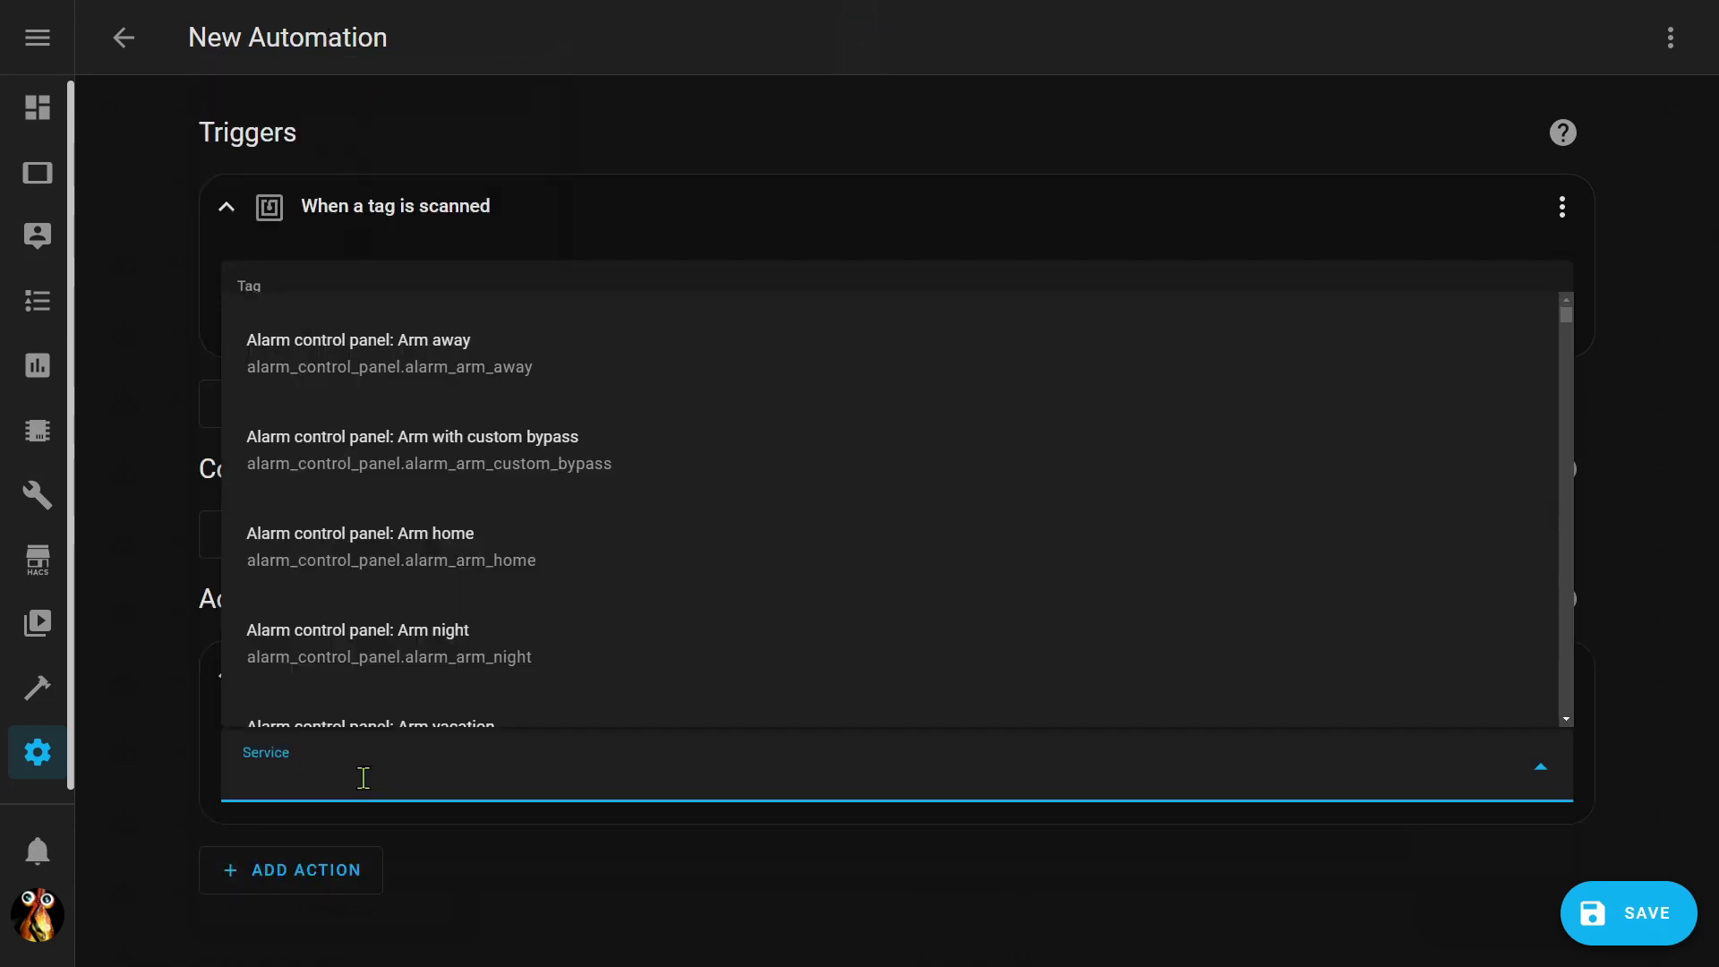
{"action": "type", "text": "script"}
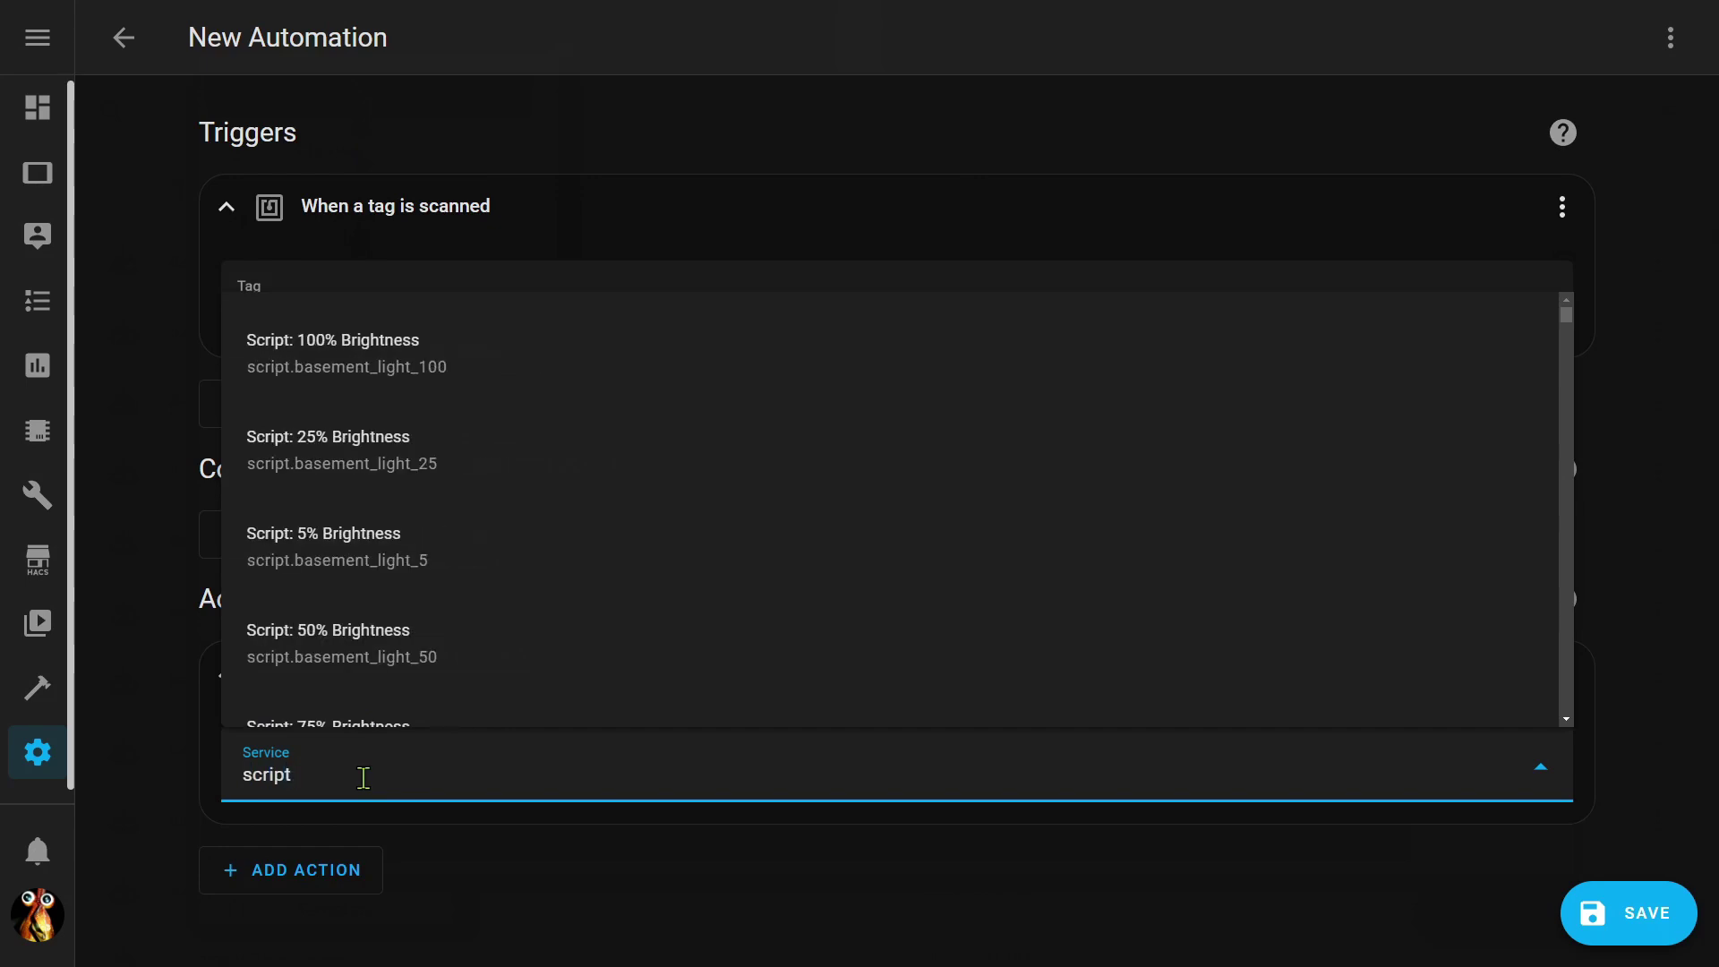
{"action": "type", "text": ".btn_roku"}
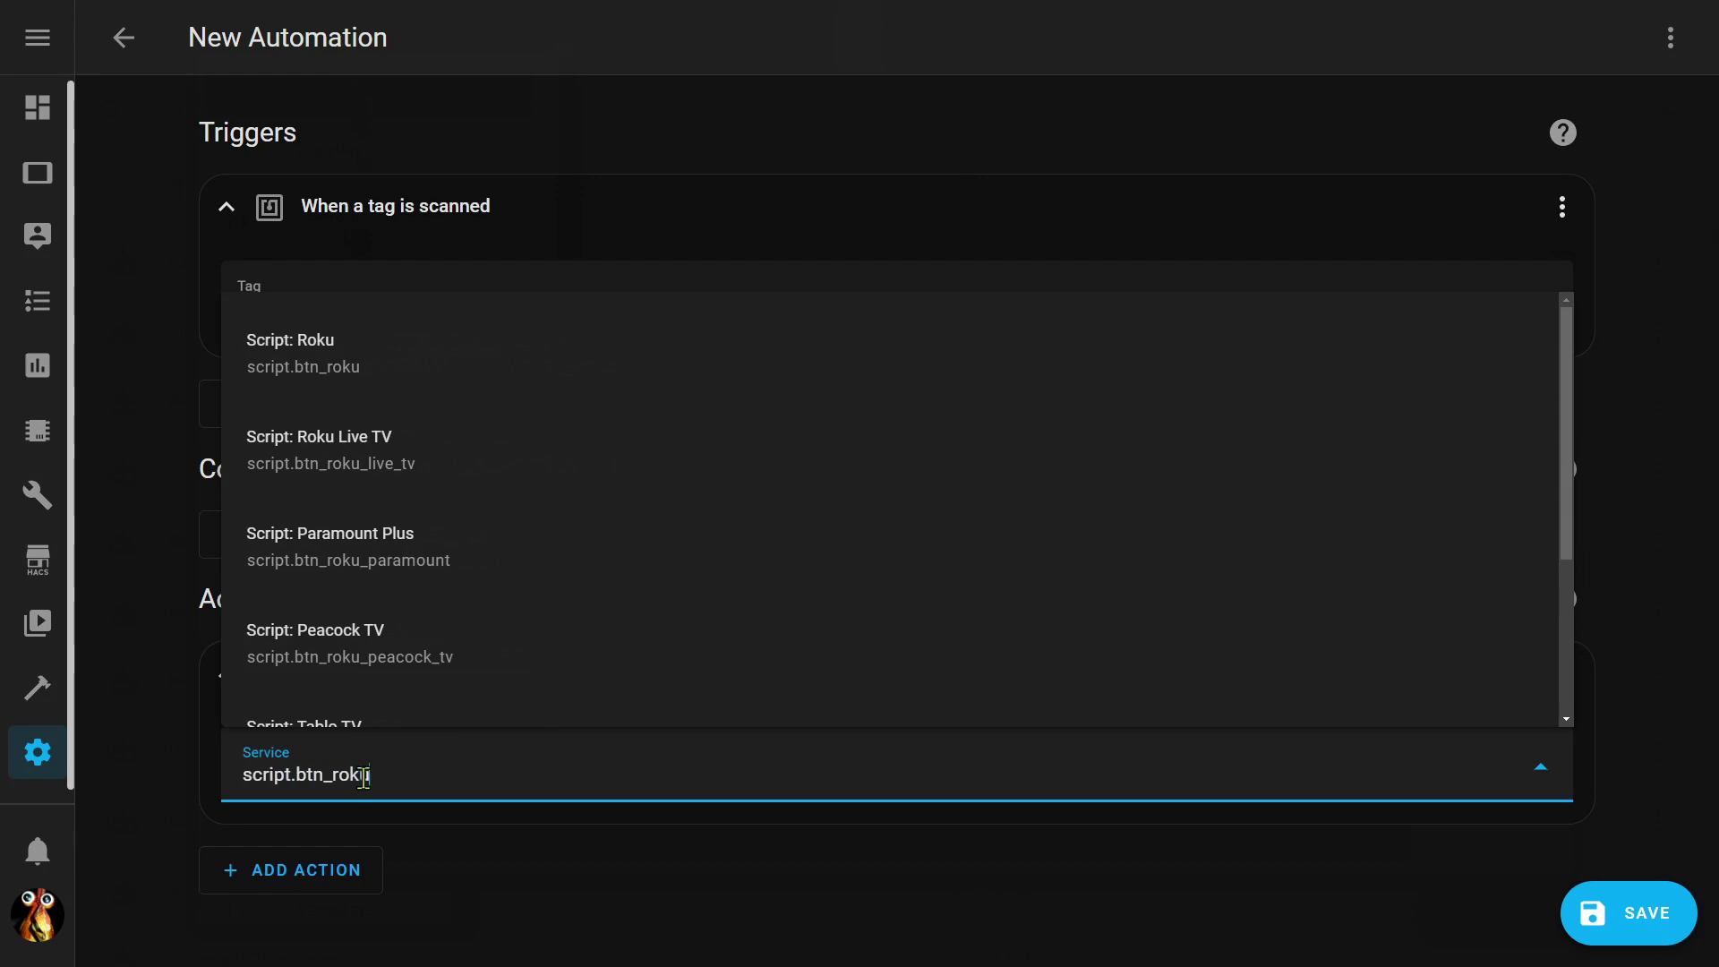
{"action": "type", "text": "_yo"}
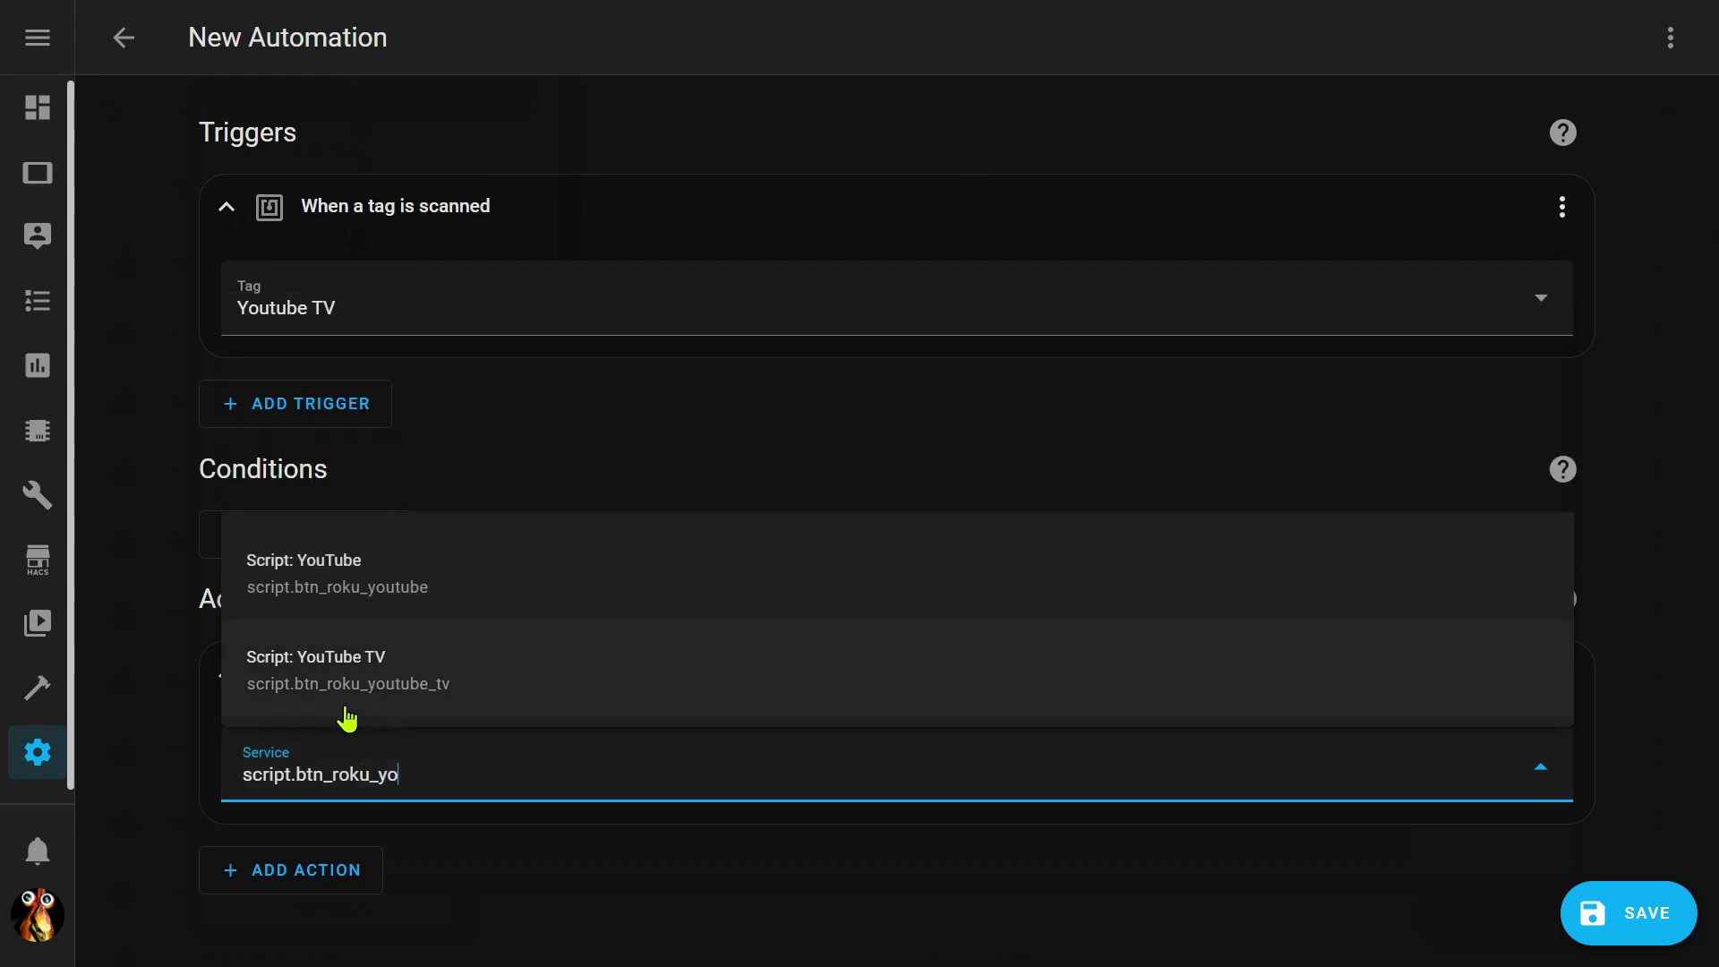
{"action": "left_click", "coordinate": [349, 697]}
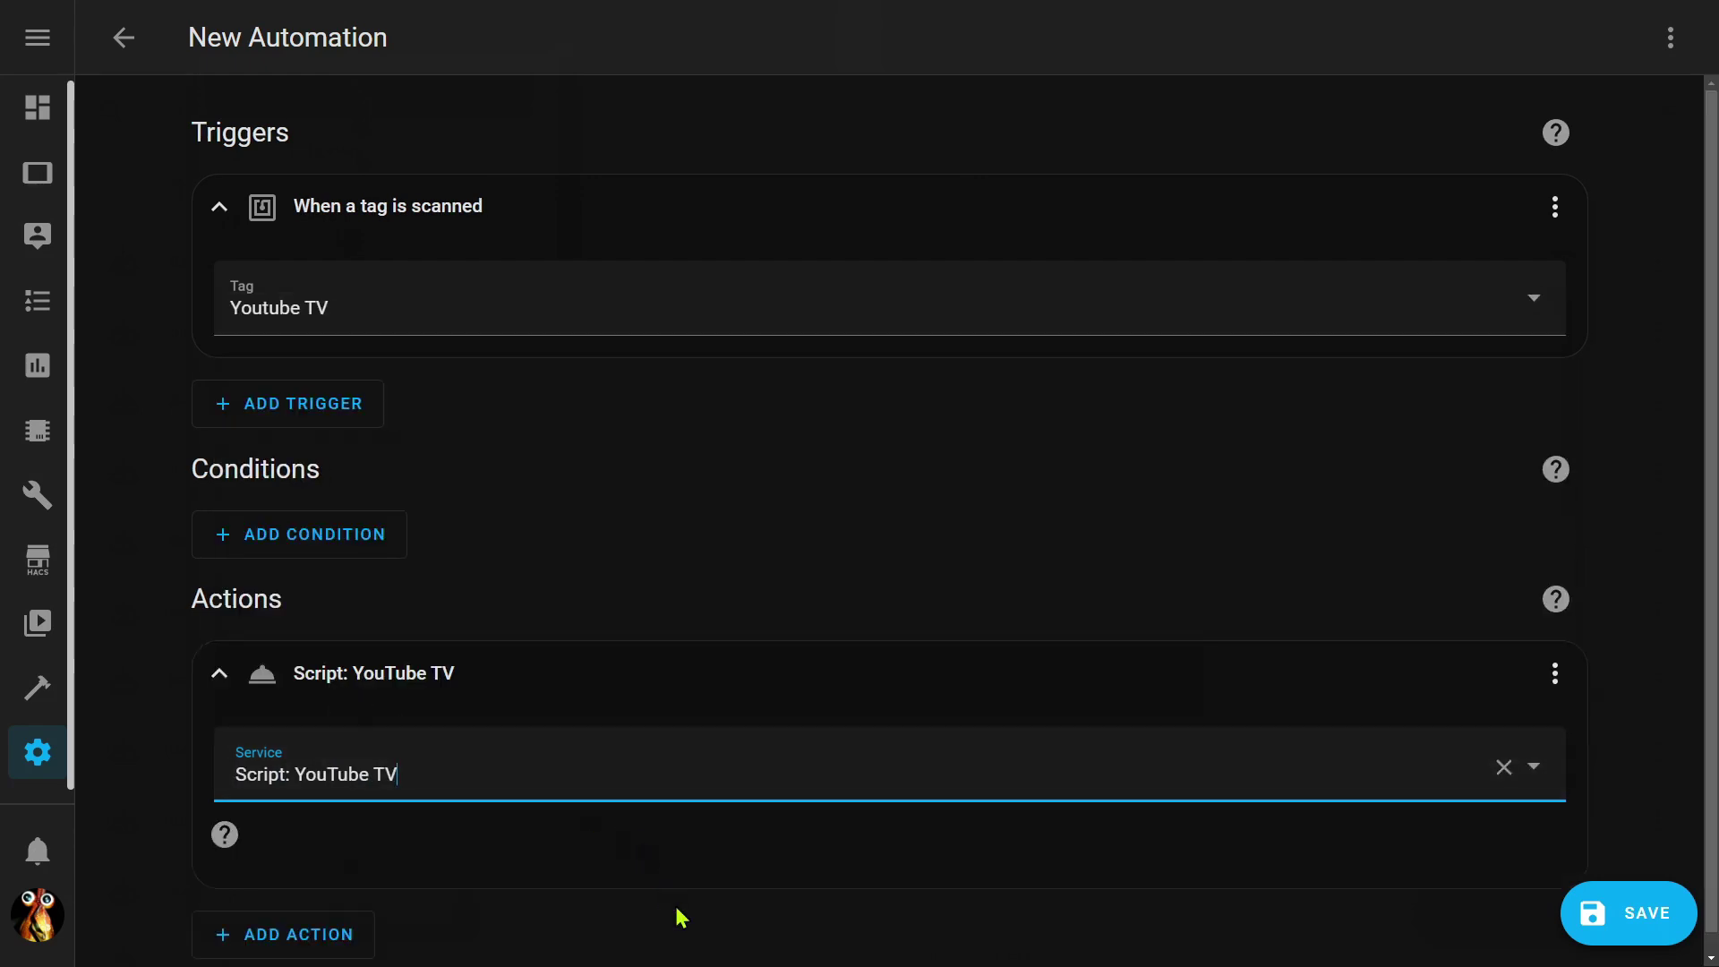